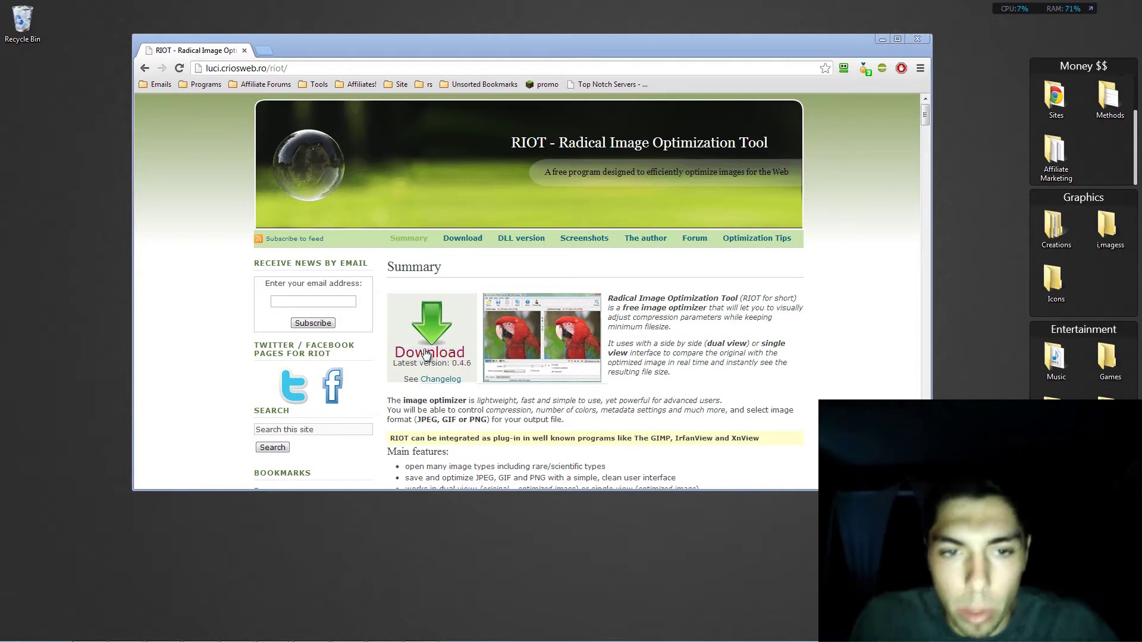
# - Follow the RIOT site's Download links to the standalone installer download page
pyautogui.click(460, 352)
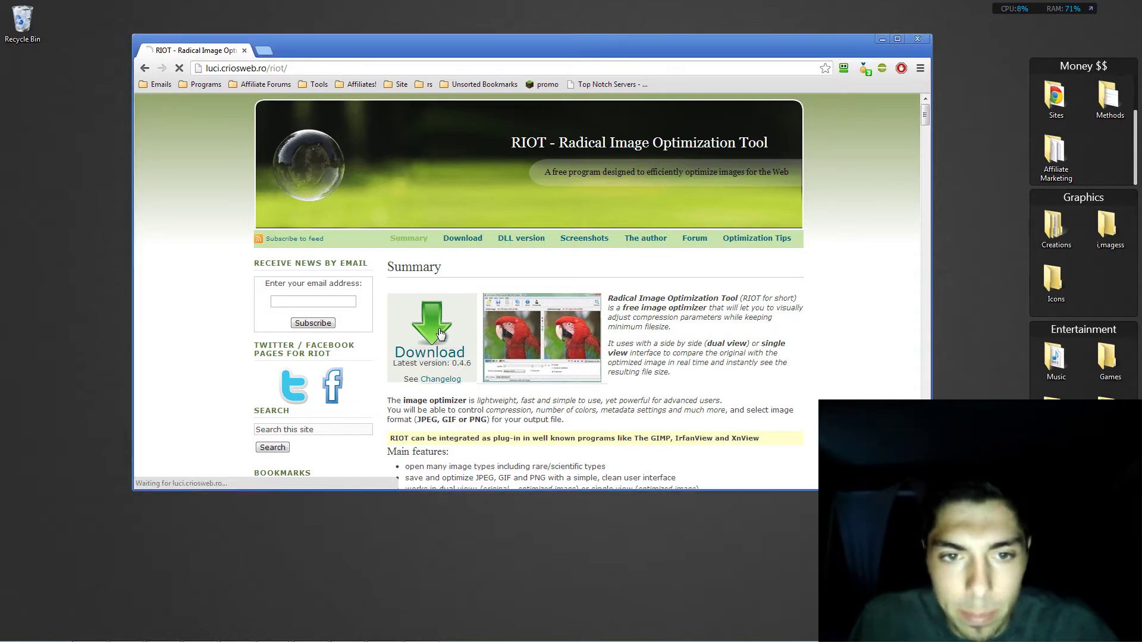
pyautogui.click(438, 333)
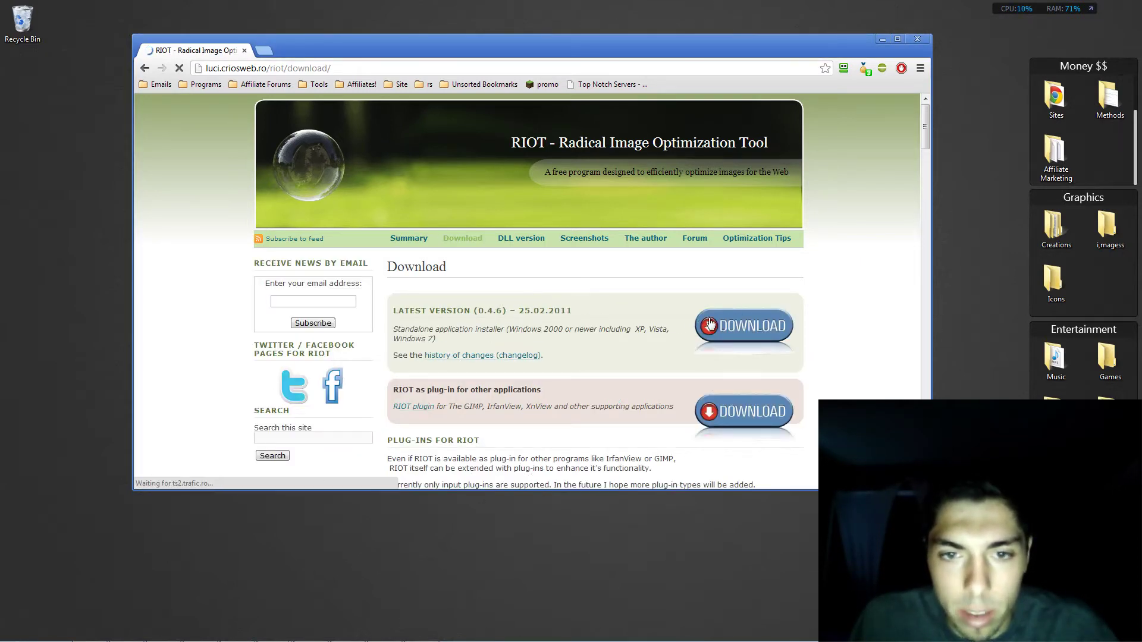
pyautogui.click(743, 326)
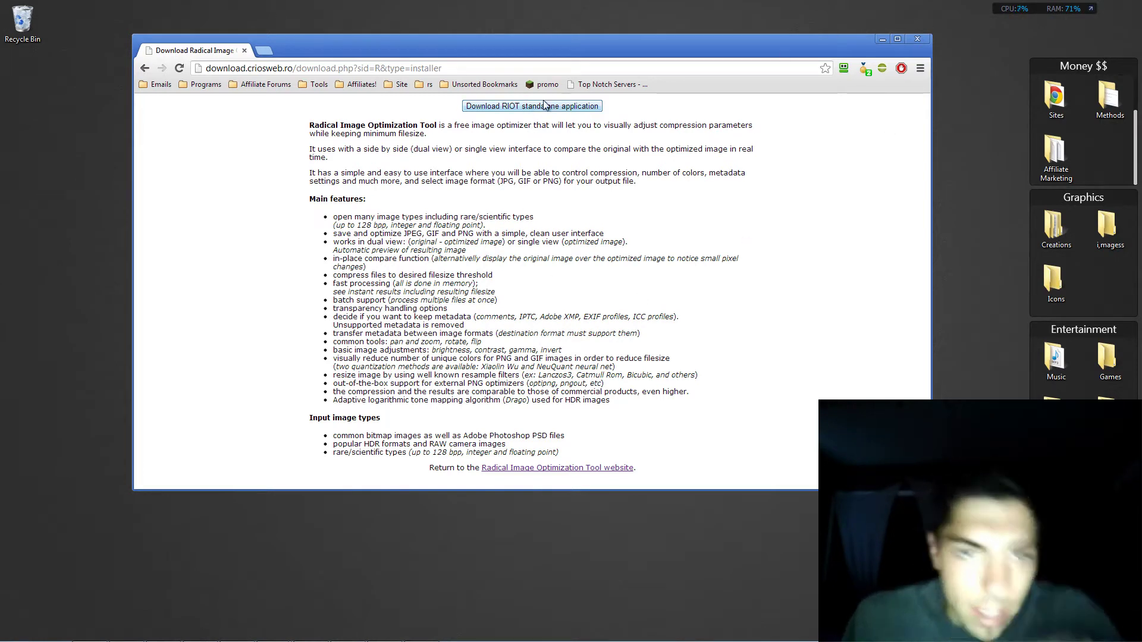
# - Close Chrome, launch RIOT from its desktop shortcut, and reposition its window
pyautogui.click(910, 37)
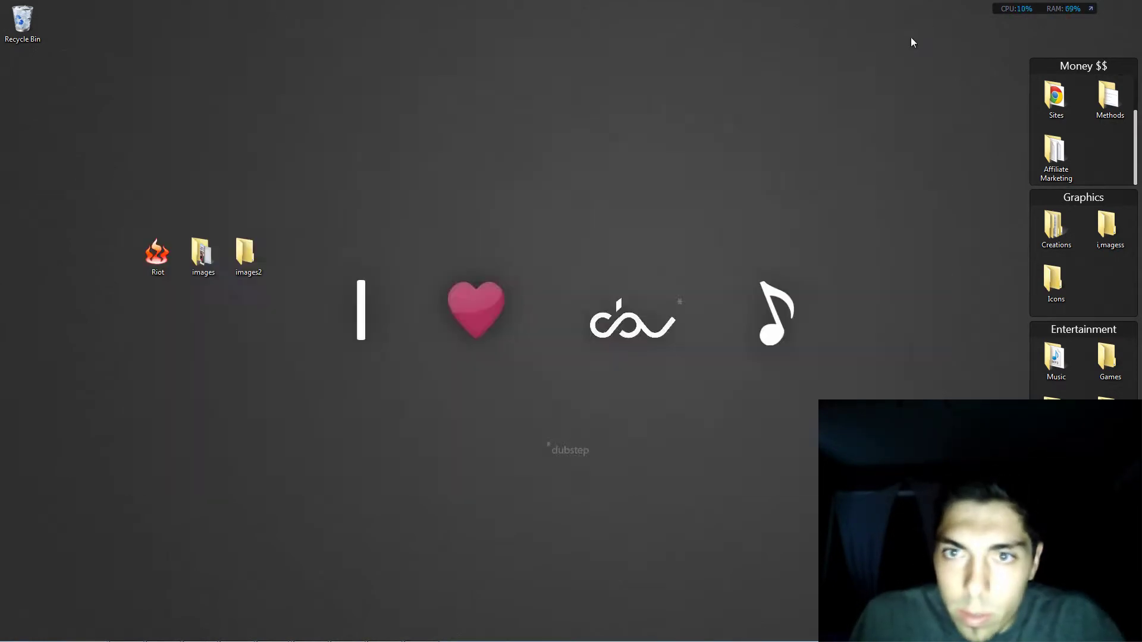
pyautogui.doubleClick(158, 257)
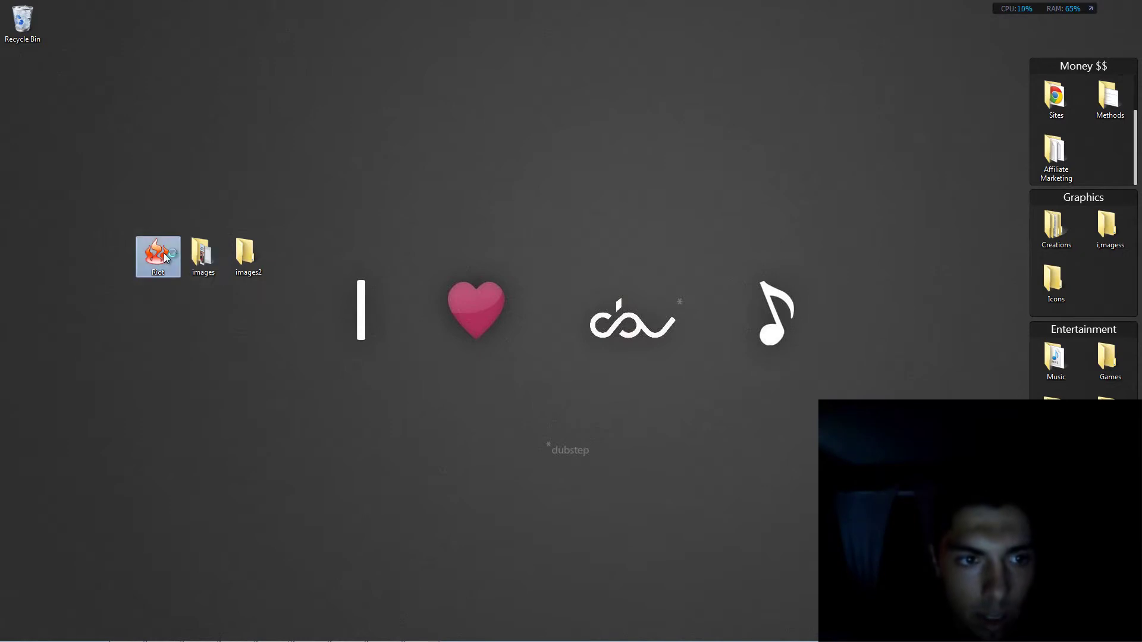
pyautogui.moveTo(385, 112)
pyautogui.mouseDown()
pyautogui.moveTo(551, 130)
pyautogui.moveTo(718, 126)
pyautogui.moveTo(493, 125)
pyautogui.mouseUp()
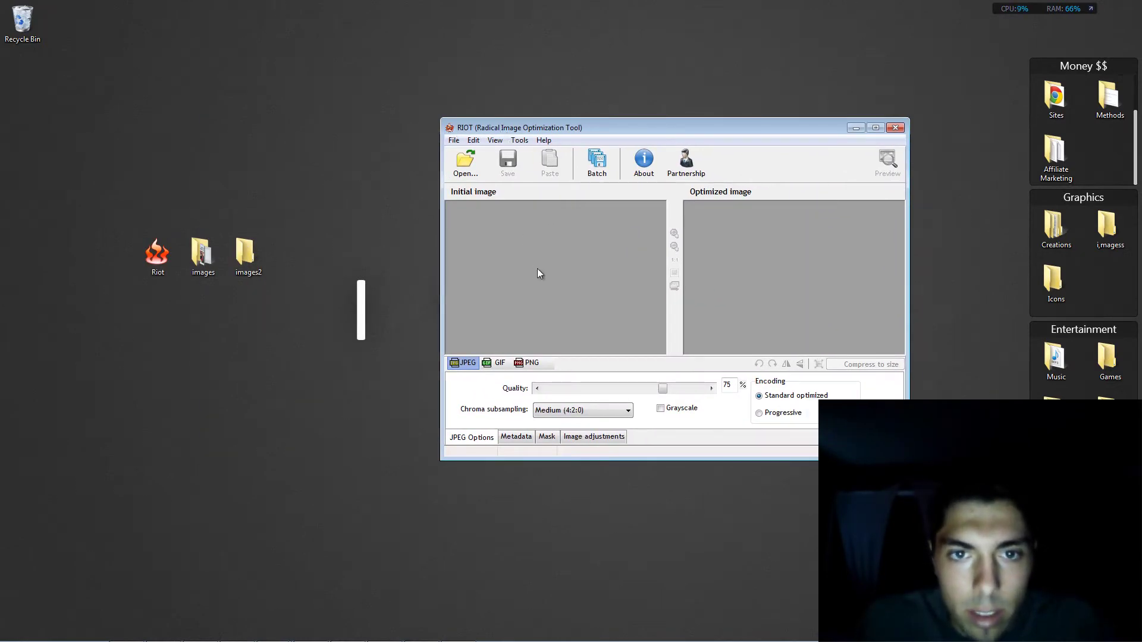
# - Open the Batch optimizer, move it up and right, and show the Add images options
pyautogui.click(597, 172)
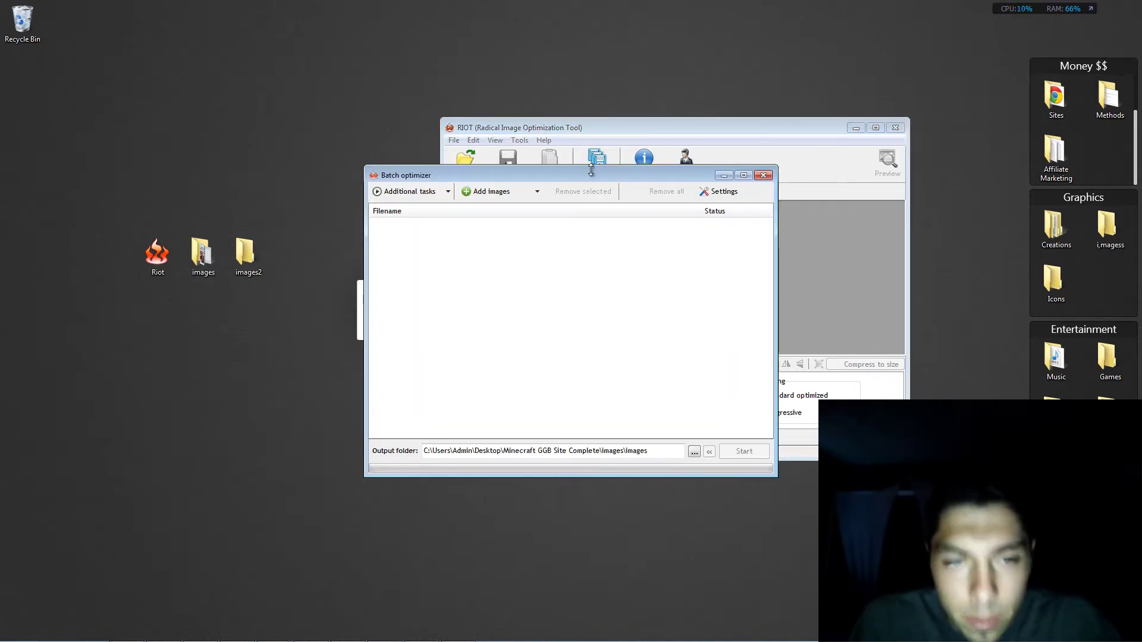
pyautogui.moveTo(590, 171); pyautogui.dragTo(662, 130)
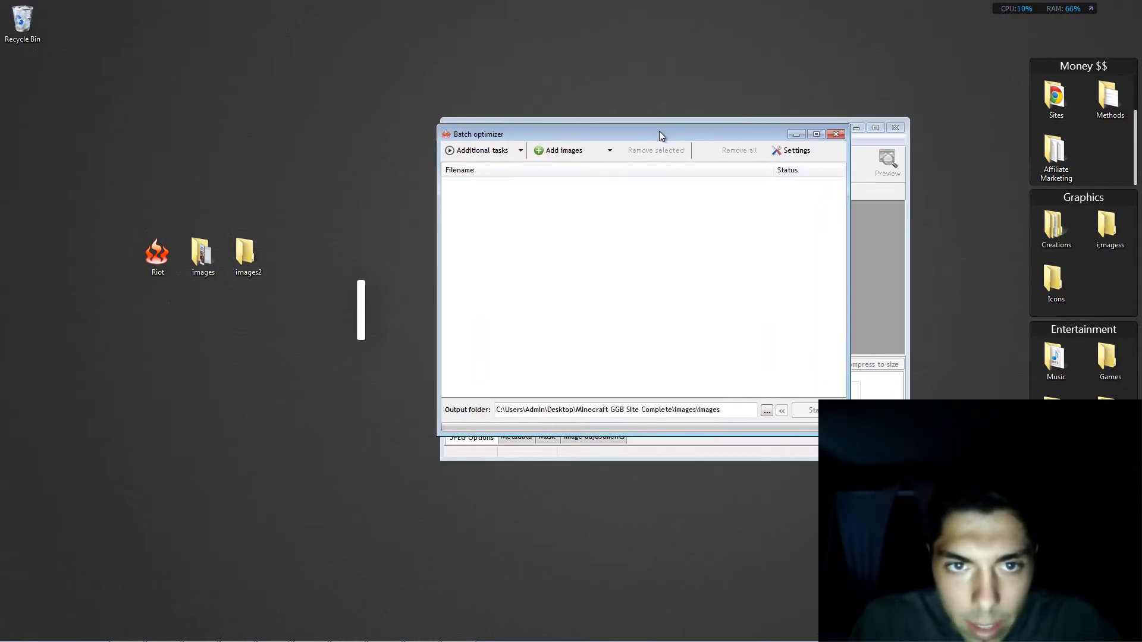
pyautogui.click(612, 150)
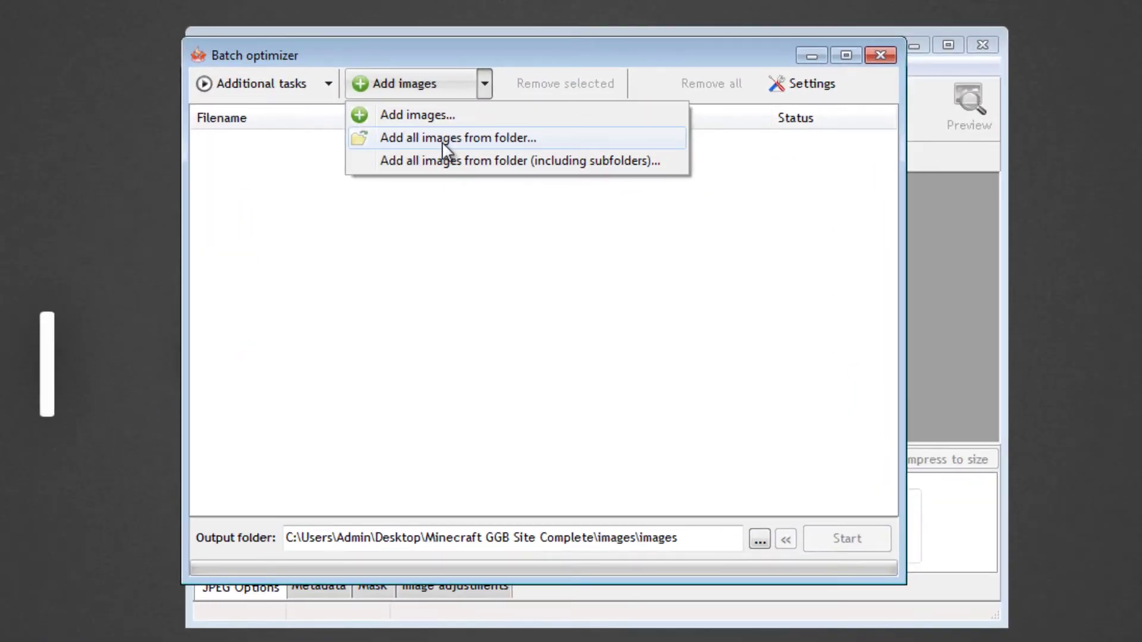
# - Add all 109 images from the Desktop\images folder to the batch list
pyautogui.click(443, 145)
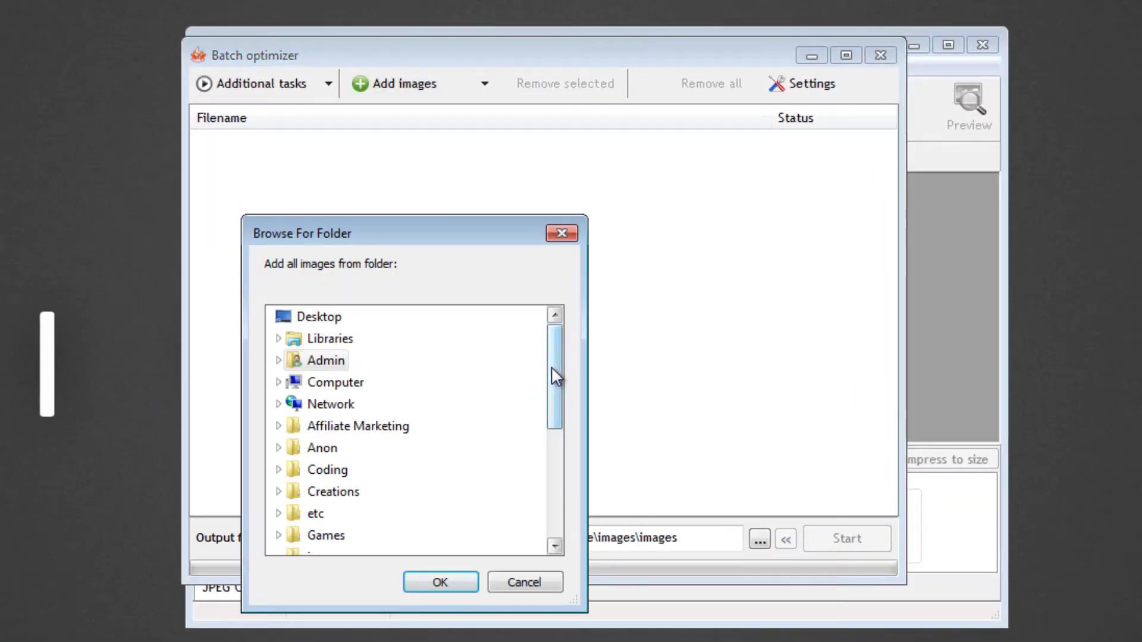
pyautogui.moveTo(551, 369); pyautogui.dragTo(552, 471)
pyautogui.click(279, 361)
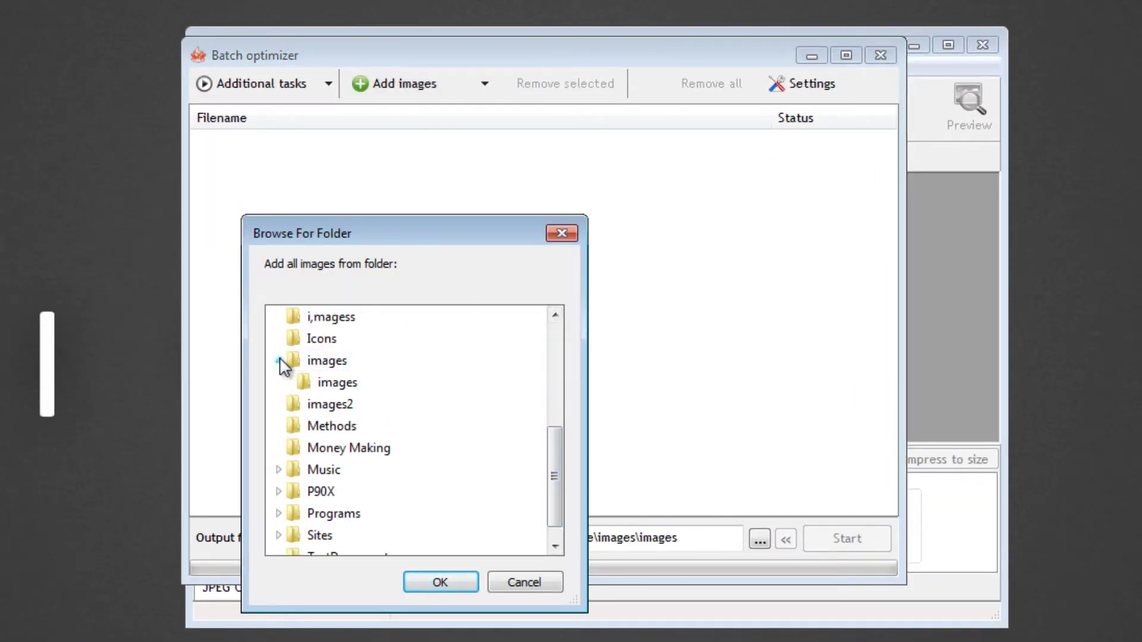
pyautogui.click(424, 580)
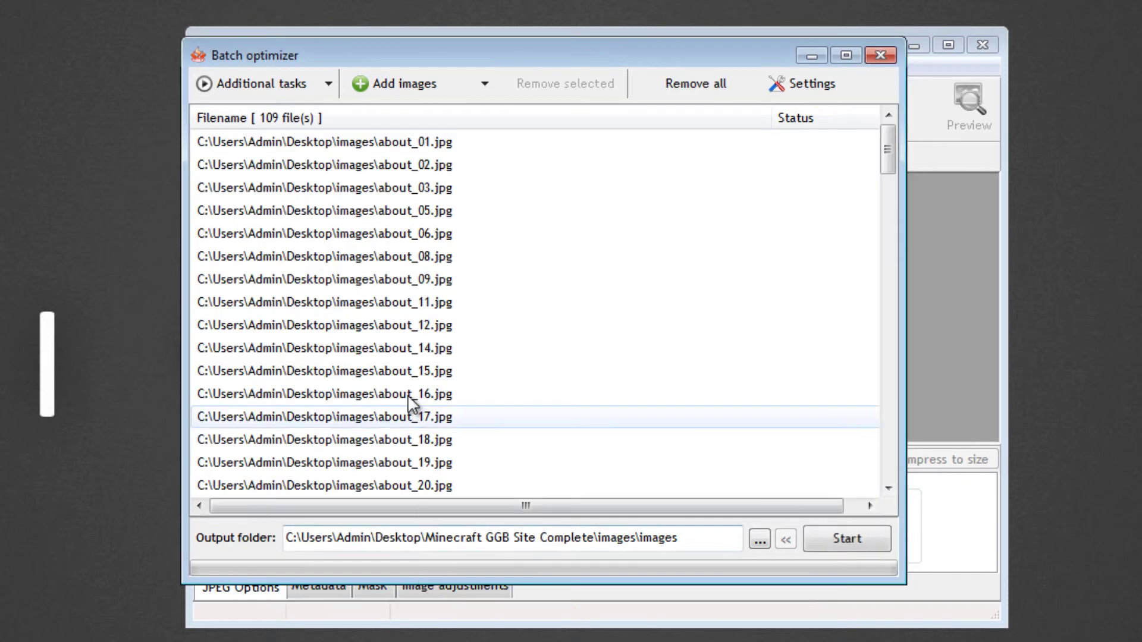
pyautogui.moveTo(886, 148); pyautogui.dragTo(558, 90)
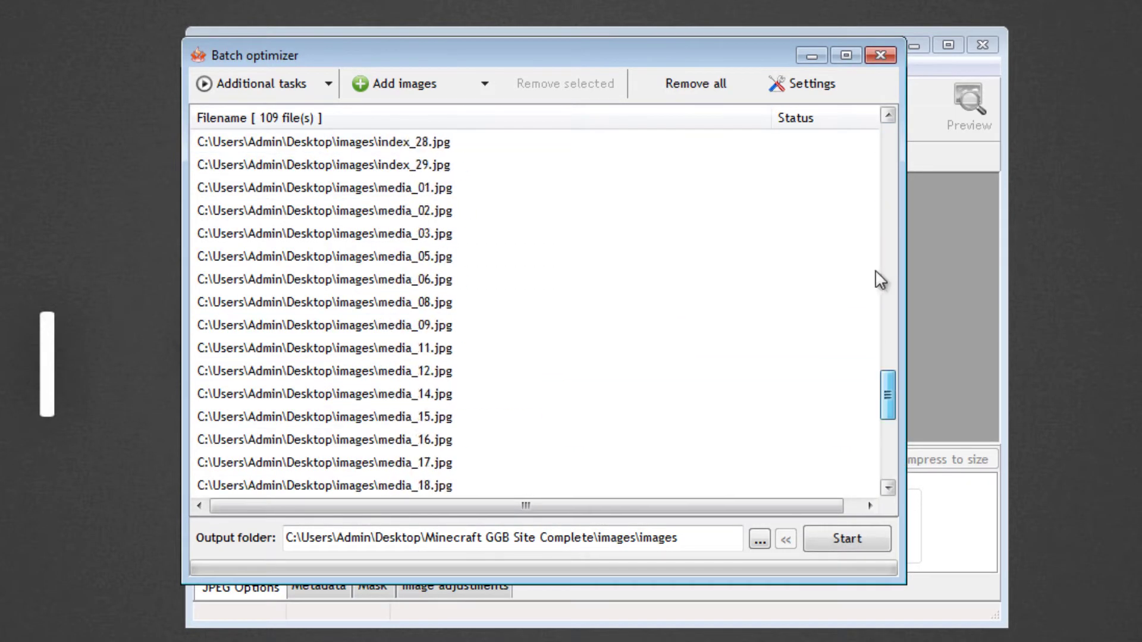
# - Enable the Compress to size task, accept its warning, and check the folder's size properties
pyautogui.click(328, 84)
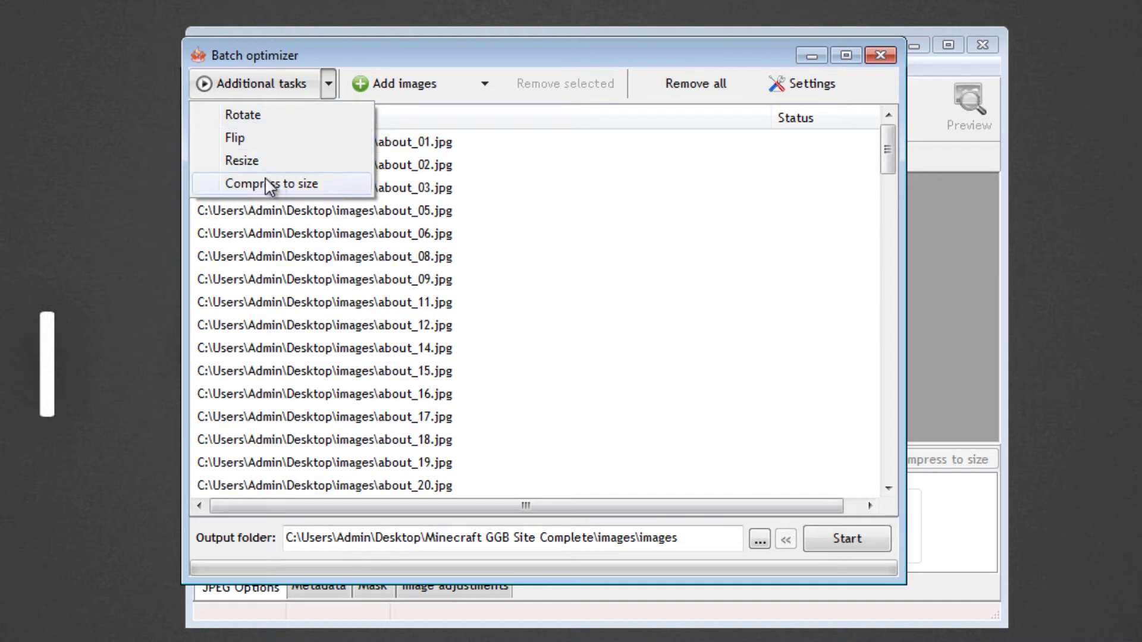
pyautogui.click(328, 83)
pyautogui.click(319, 184)
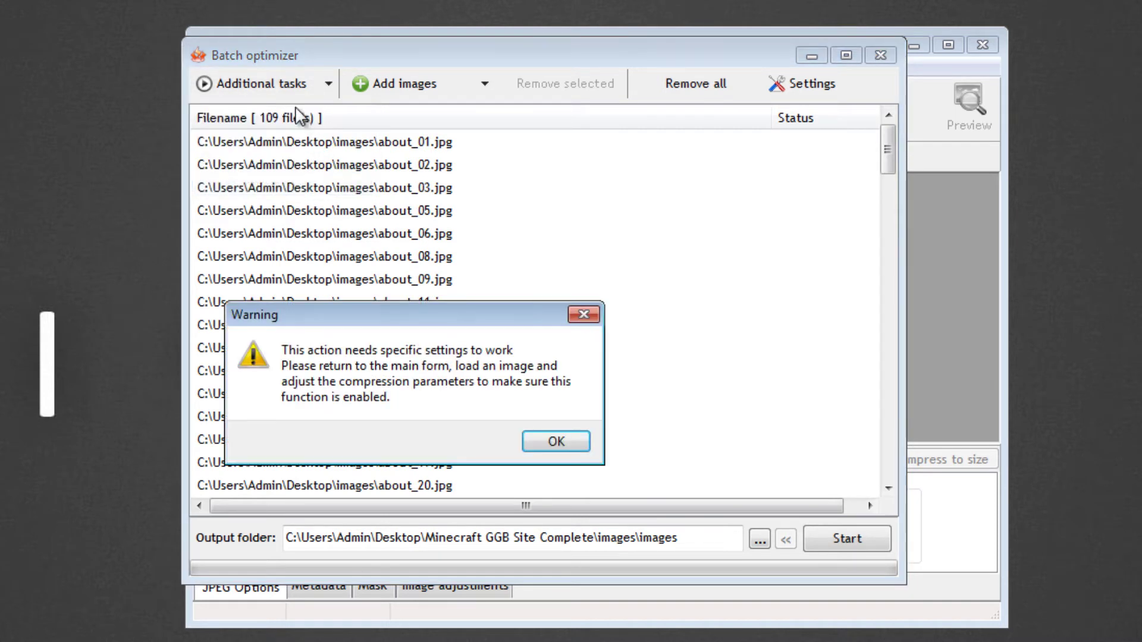
pyautogui.click(557, 443)
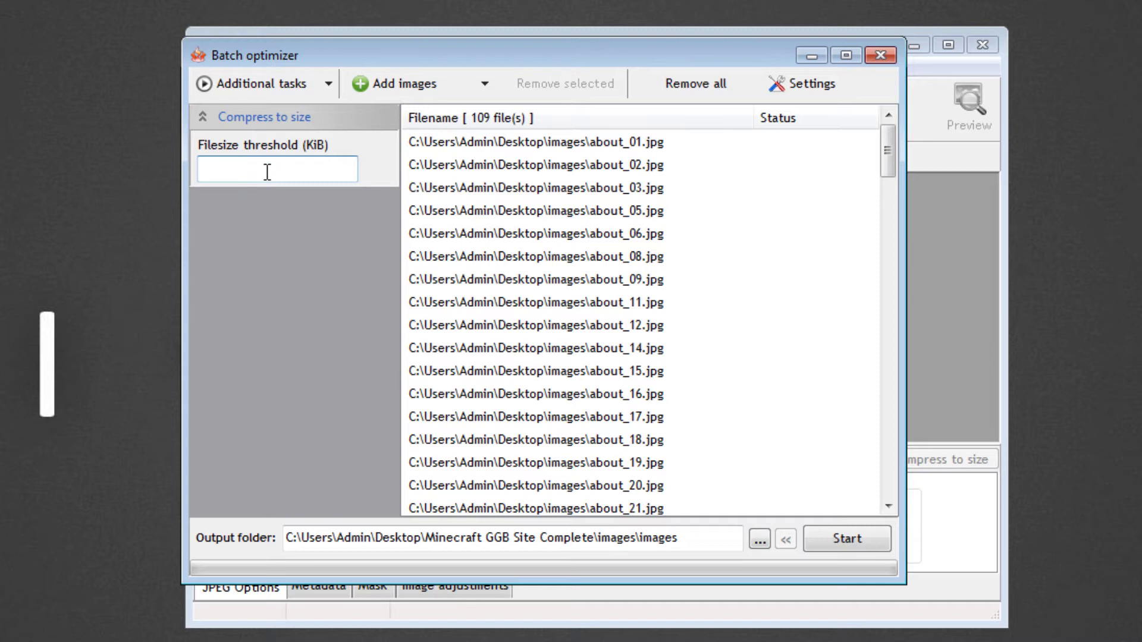
pyautogui.moveTo(887, 177)
pyautogui.mouseDown()
pyautogui.moveTo(888, 444)
pyautogui.moveTo(420, 184)
pyautogui.mouseUp()
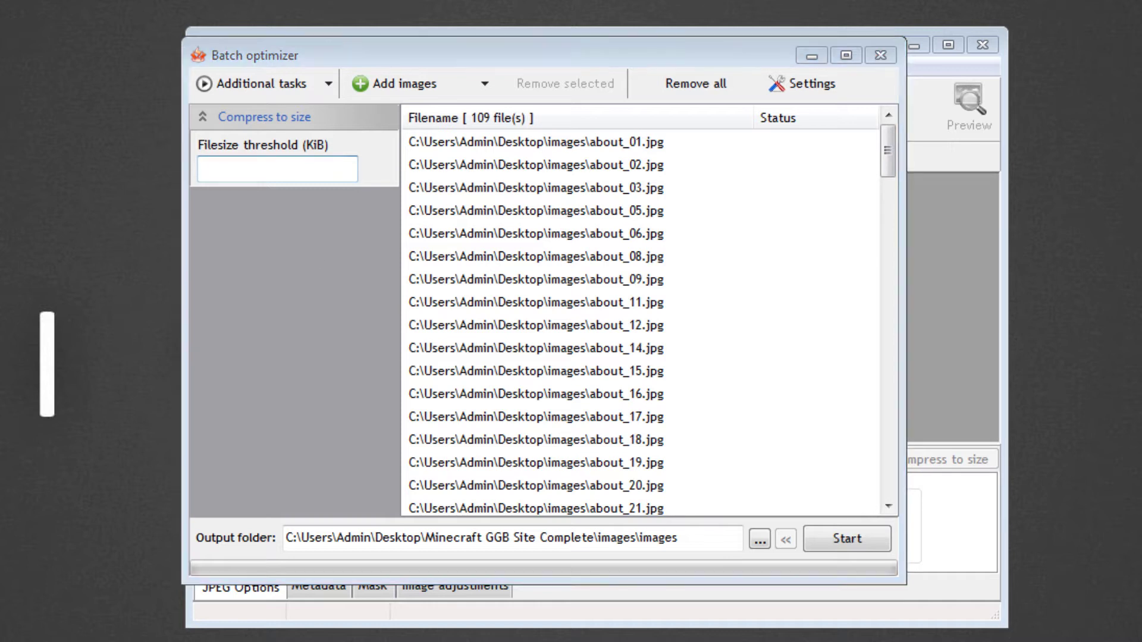
pyautogui.press('r')
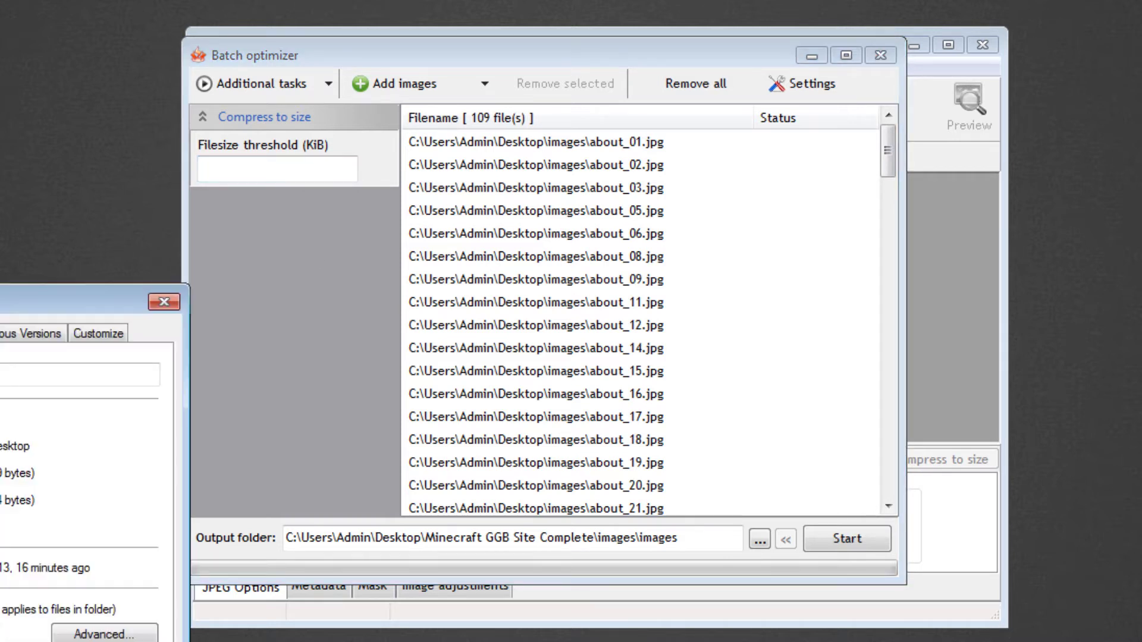
pyautogui.click(165, 302)
pyautogui.write('20')
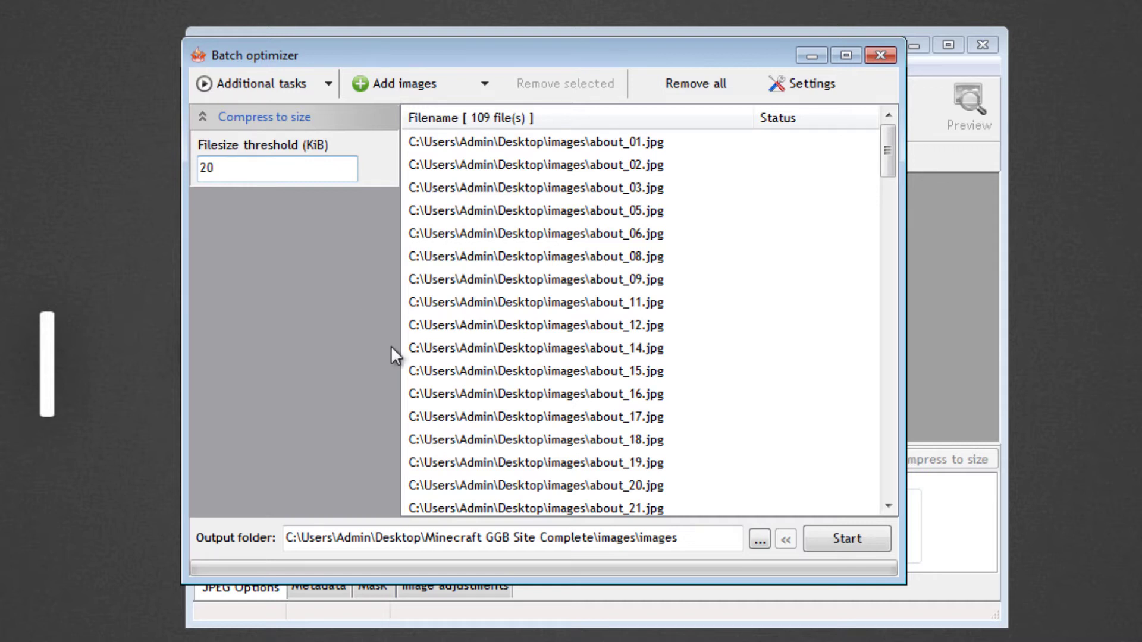
# - Output the batch to images2, run the compression, and close the error log
pyautogui.click(759, 538)
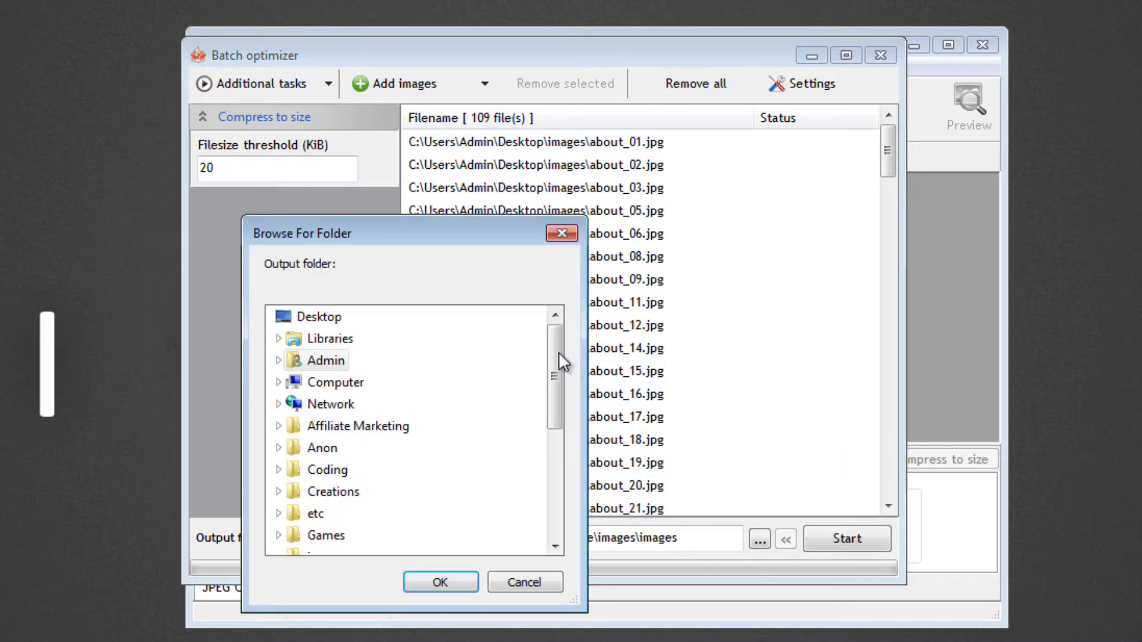
pyautogui.moveTo(556, 351); pyautogui.dragTo(556, 464)
pyautogui.click(330, 382)
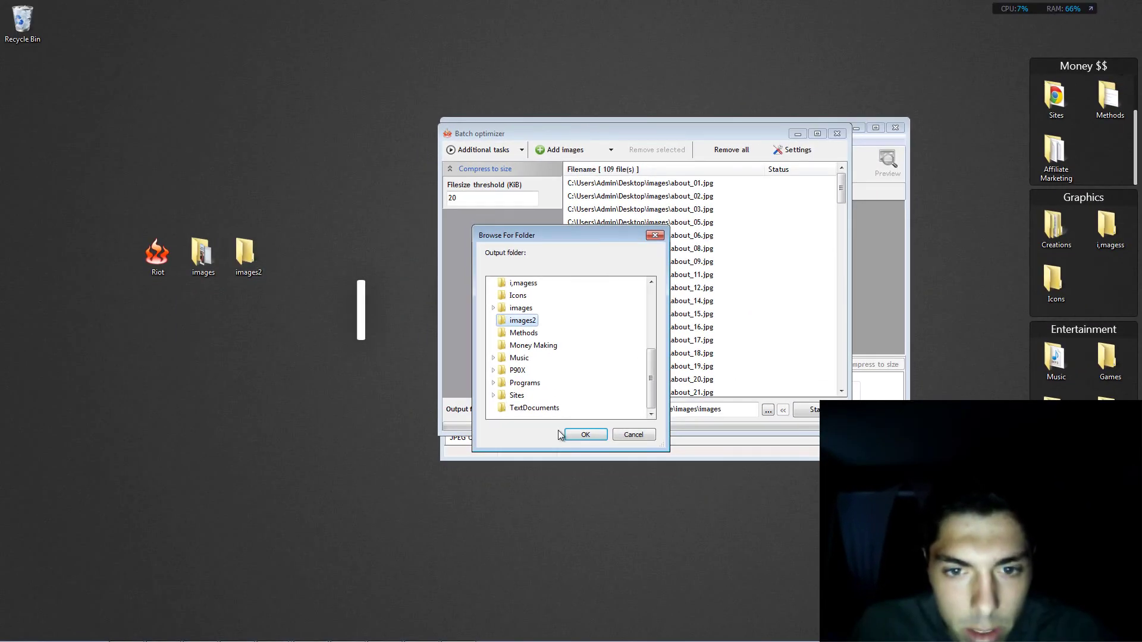
pyautogui.press('Return')
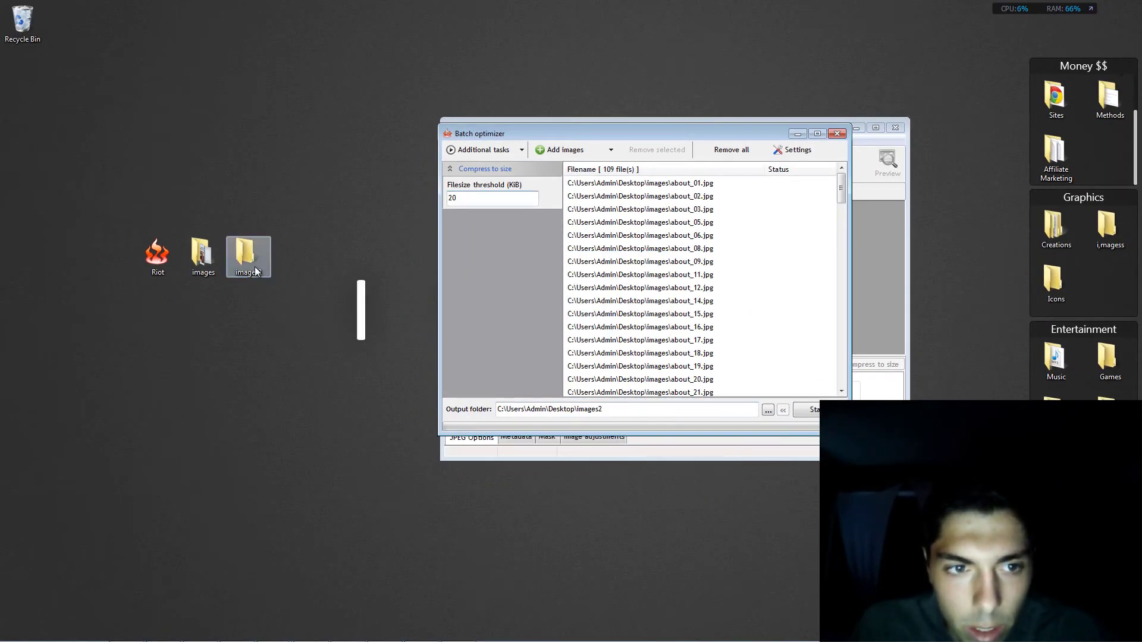
pyautogui.click(814, 410)
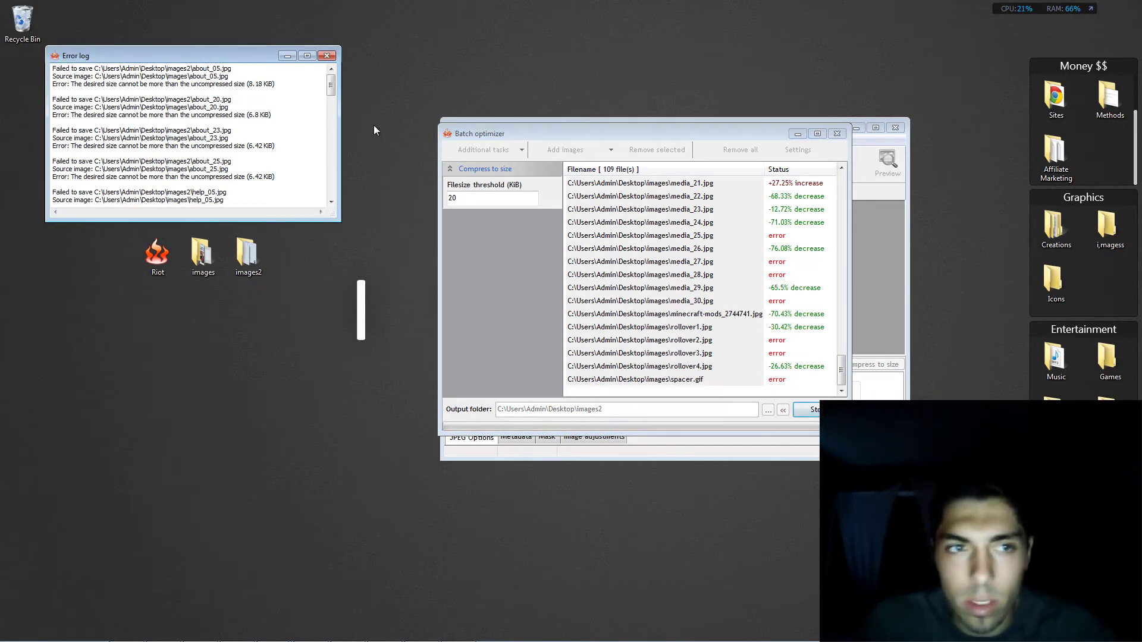
pyautogui.press('Escape')
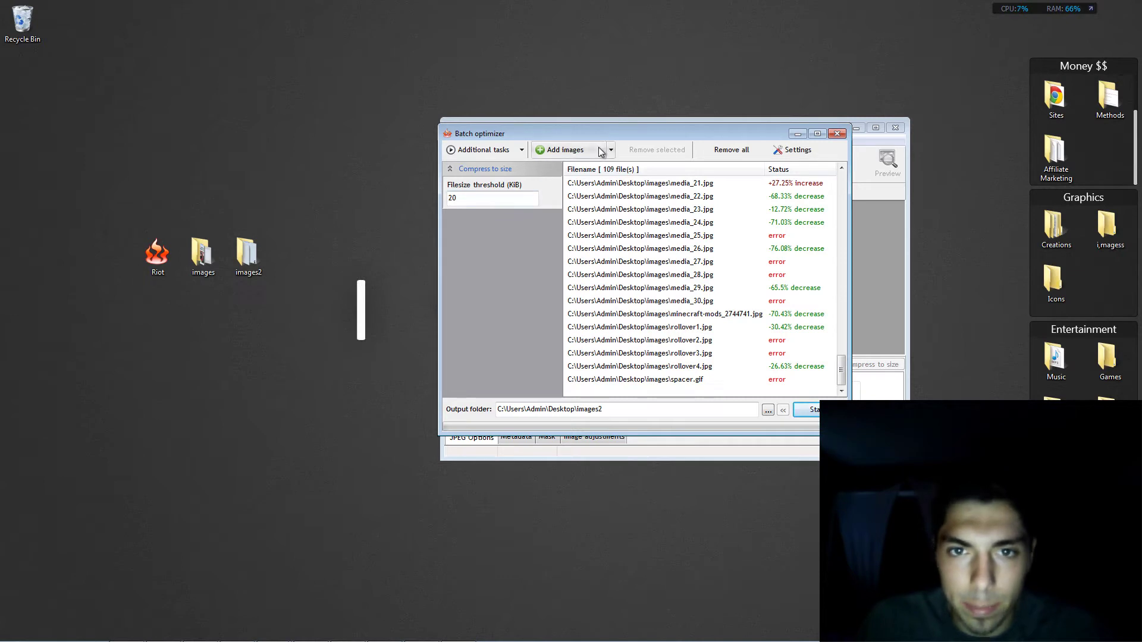
# - Clear the batch list and re-add all 60 images from Desktop\images
pyautogui.click(732, 150)
pyautogui.click(611, 150)
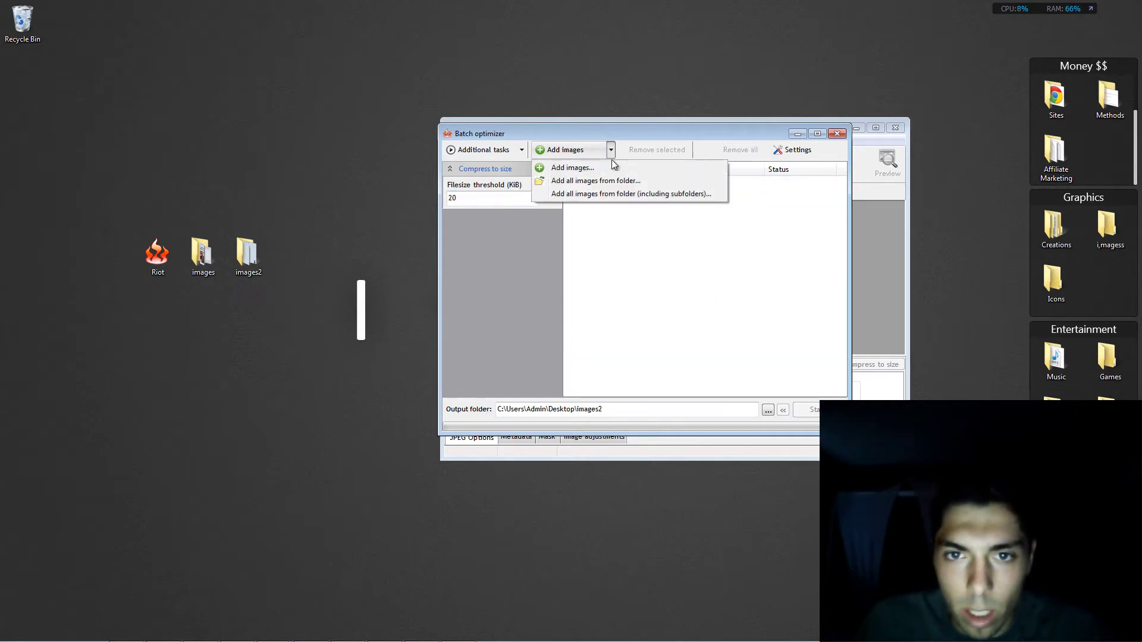
pyautogui.click(619, 181)
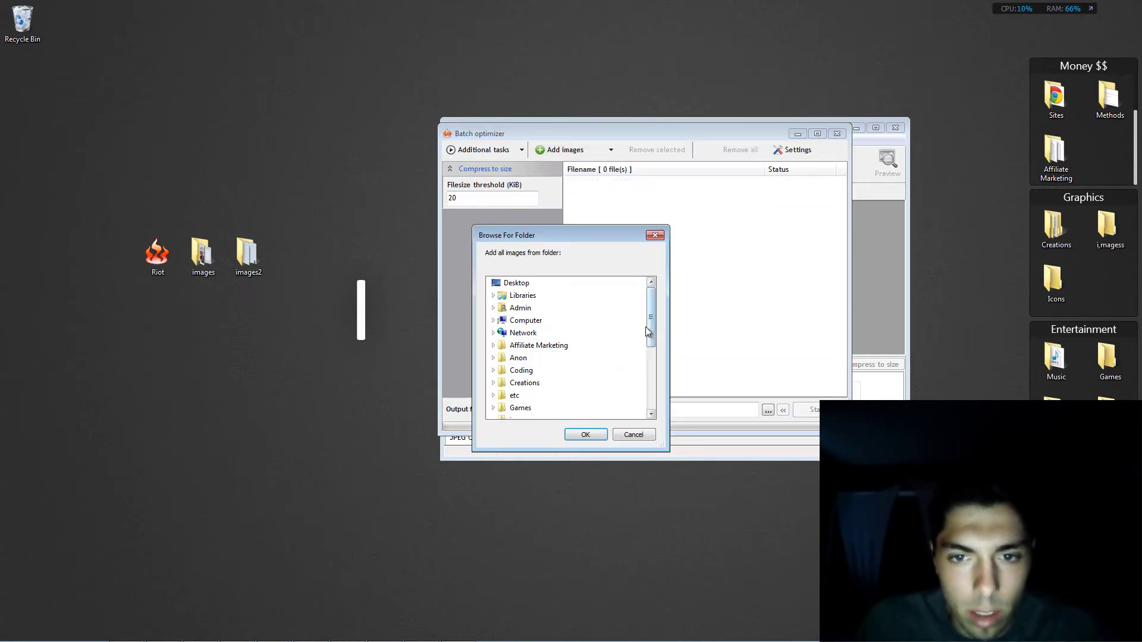
pyautogui.moveTo(649, 327); pyautogui.dragTo(652, 380)
pyautogui.click(493, 333)
pyautogui.click(526, 345)
pyautogui.click(585, 435)
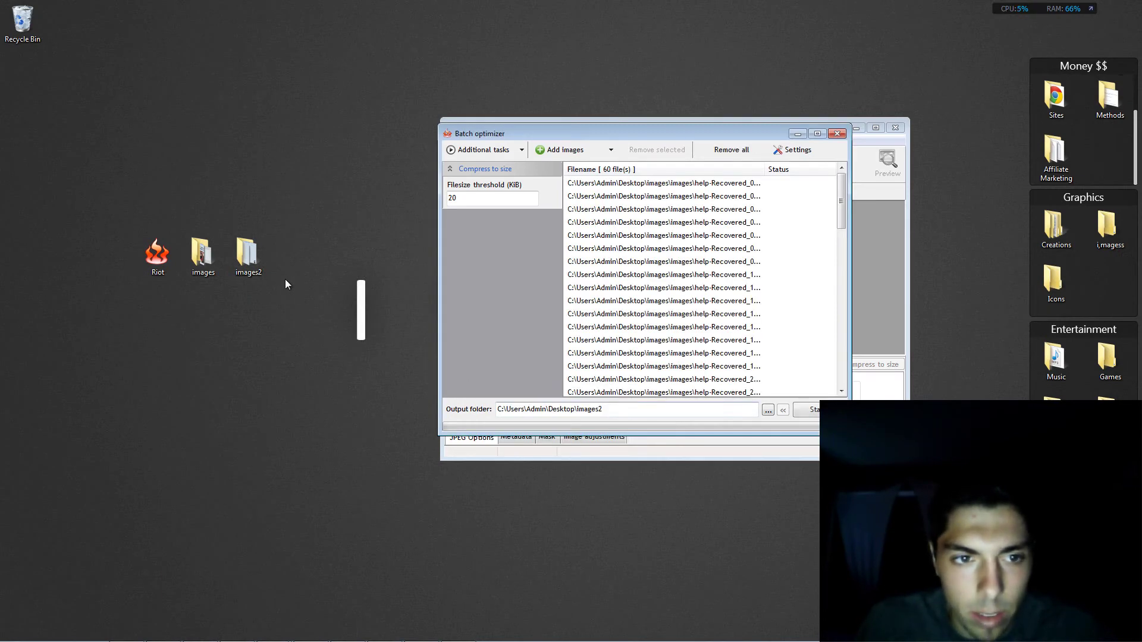
# - Create a new folder named 'images' inside images2, then close that folder window
pyautogui.doubleClick(249, 259)
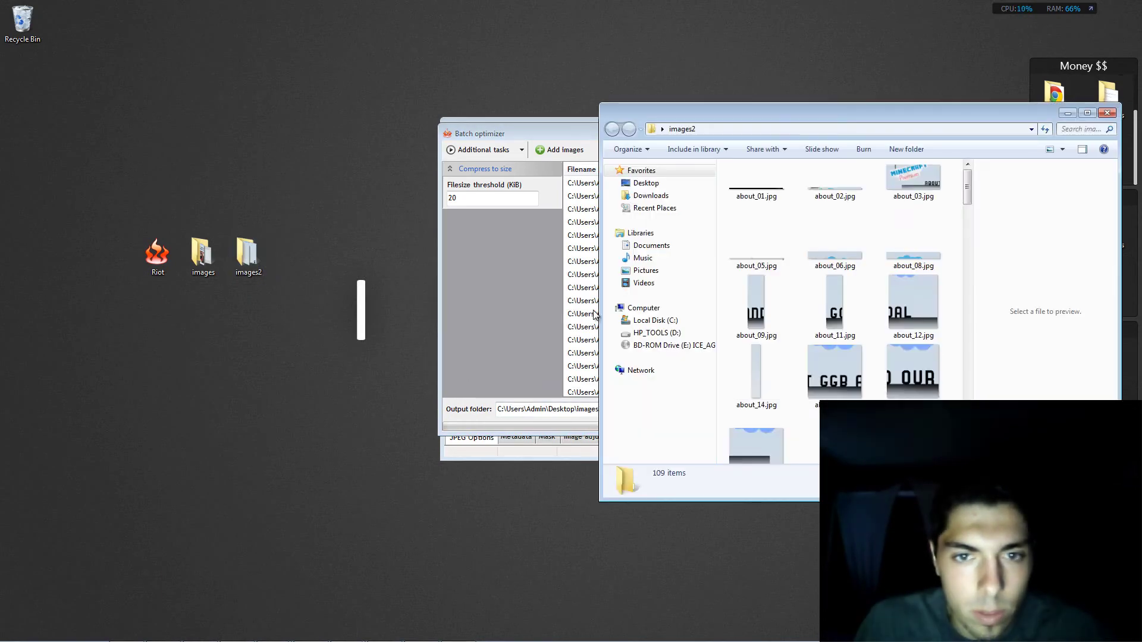
pyautogui.rightClick(723, 337)
pyautogui.moveTo(752, 496)
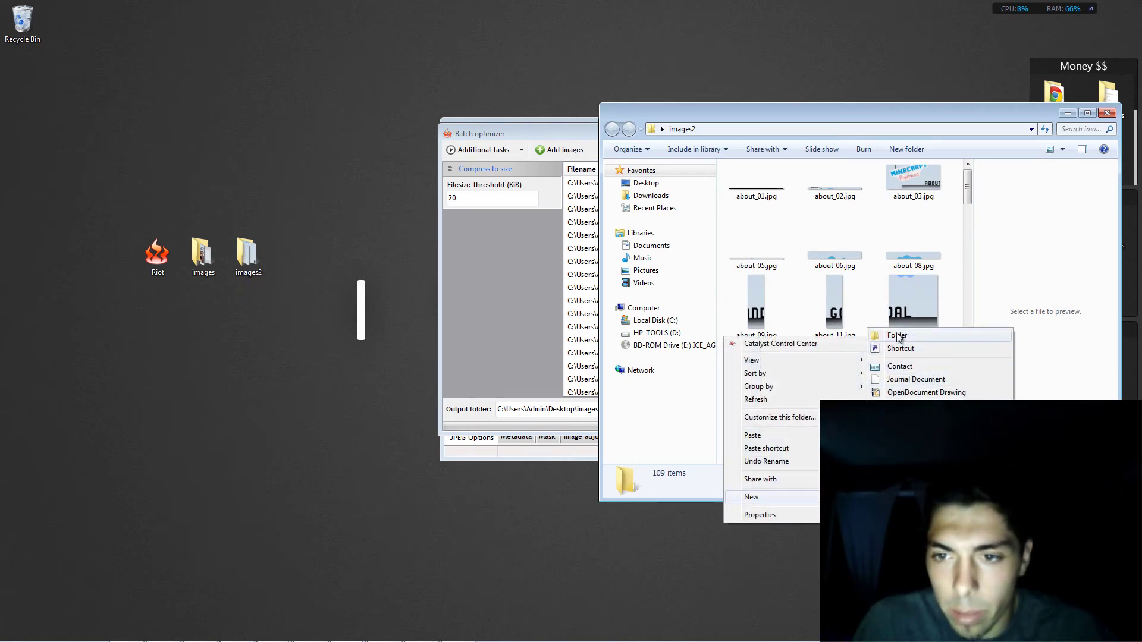
pyautogui.click(899, 336)
pyautogui.write('images')
pyautogui.press('Return')
pyautogui.click(1107, 112)
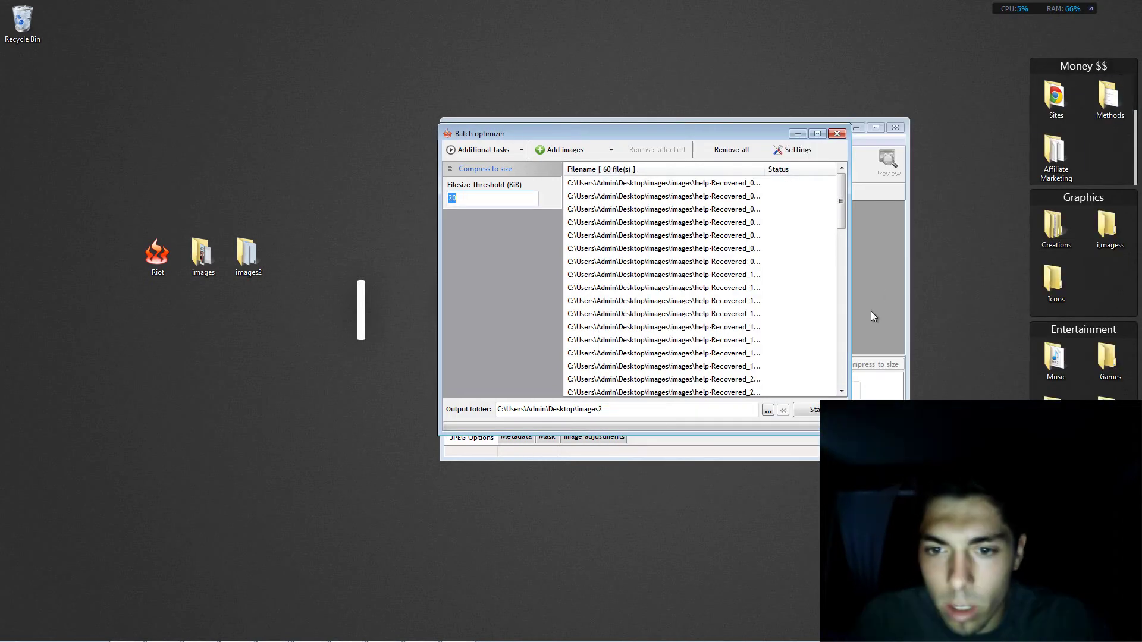
# - Output to images2\images, compress the 60-file batch, and dismiss the error log
pyautogui.click(768, 409)
pyautogui.moveTo(652, 323); pyautogui.dragTo(652, 376)
pyautogui.doubleClick(502, 320)
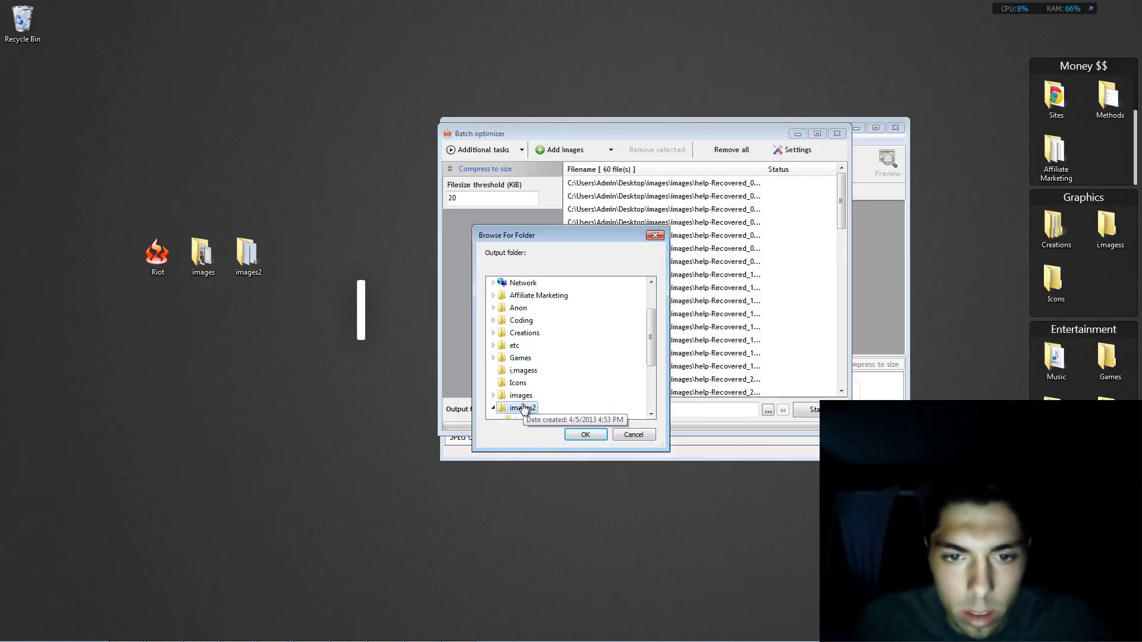
pyautogui.click(526, 383)
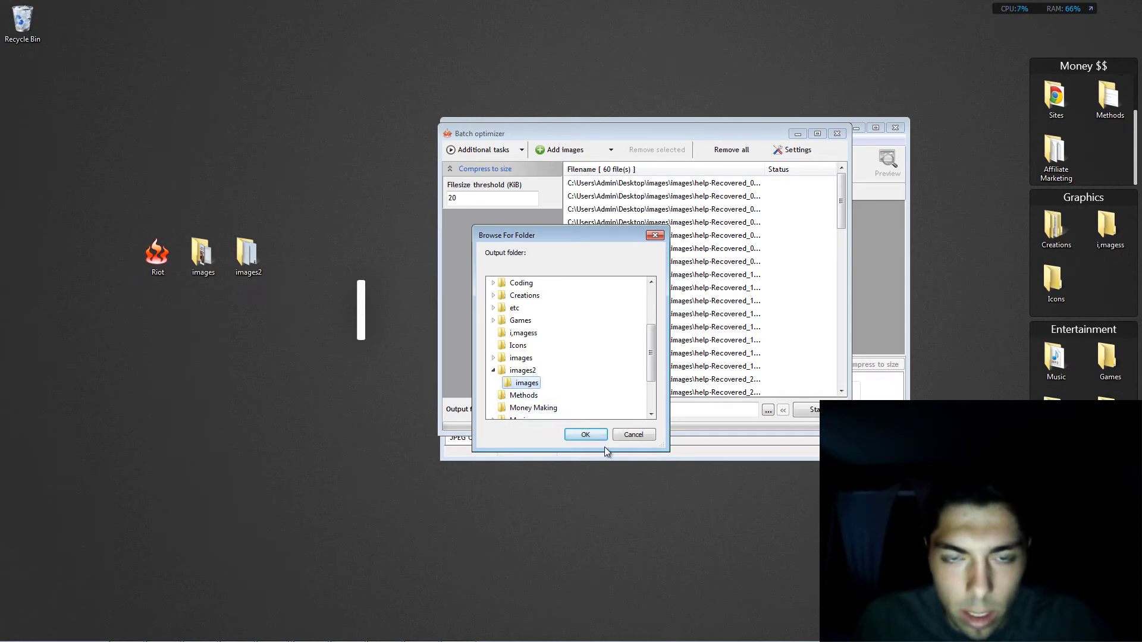
pyautogui.click(587, 434)
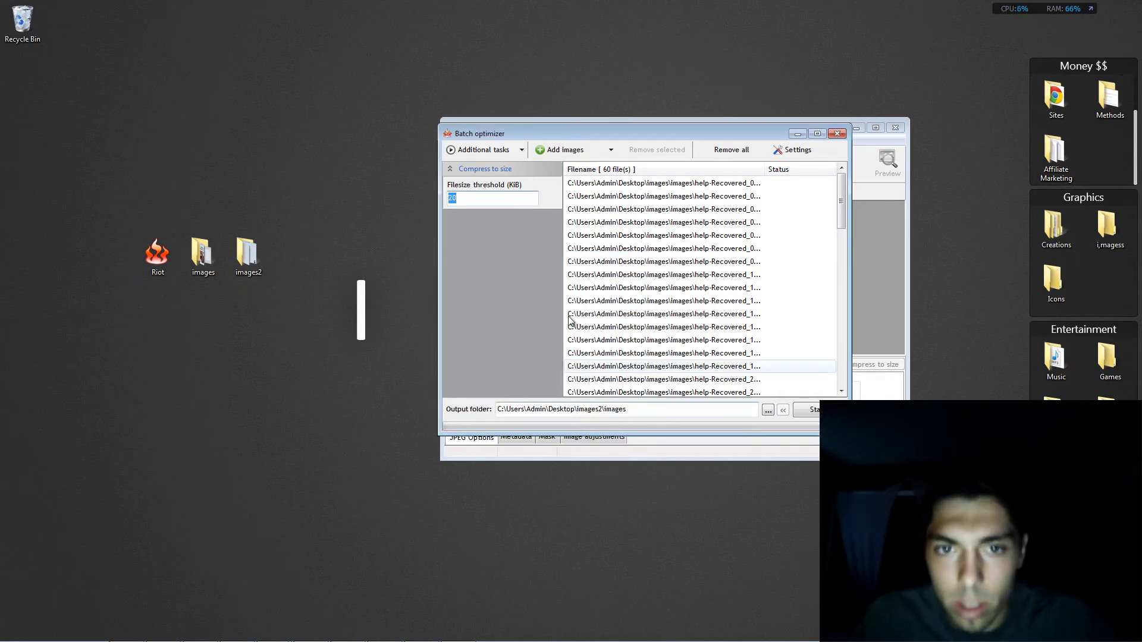
pyautogui.moveTo(840, 192); pyautogui.dragTo(839, 346)
pyautogui.click(811, 409)
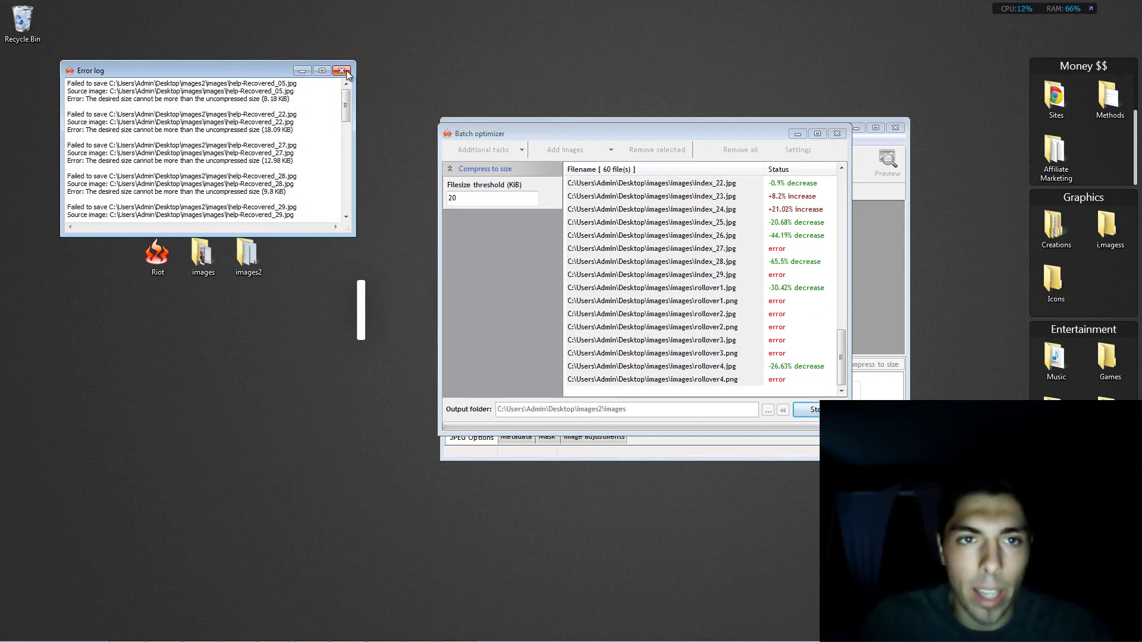
pyautogui.click(345, 72)
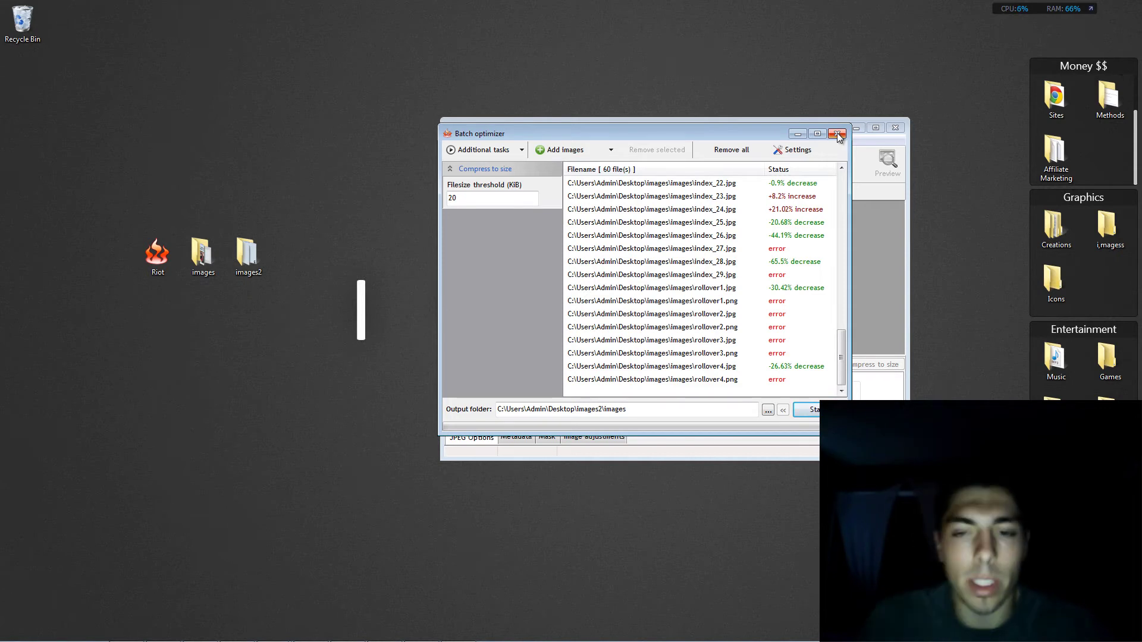
# - Close the Batch optimizer window and minimize the main RIOT window
pyautogui.click(837, 134)
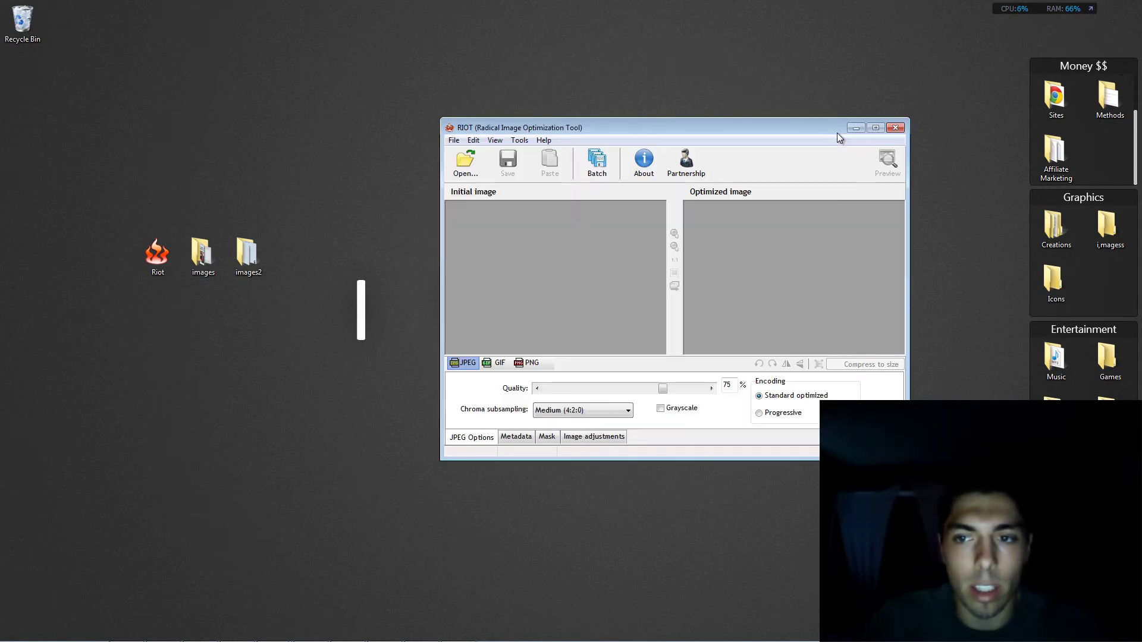
pyautogui.click(857, 129)
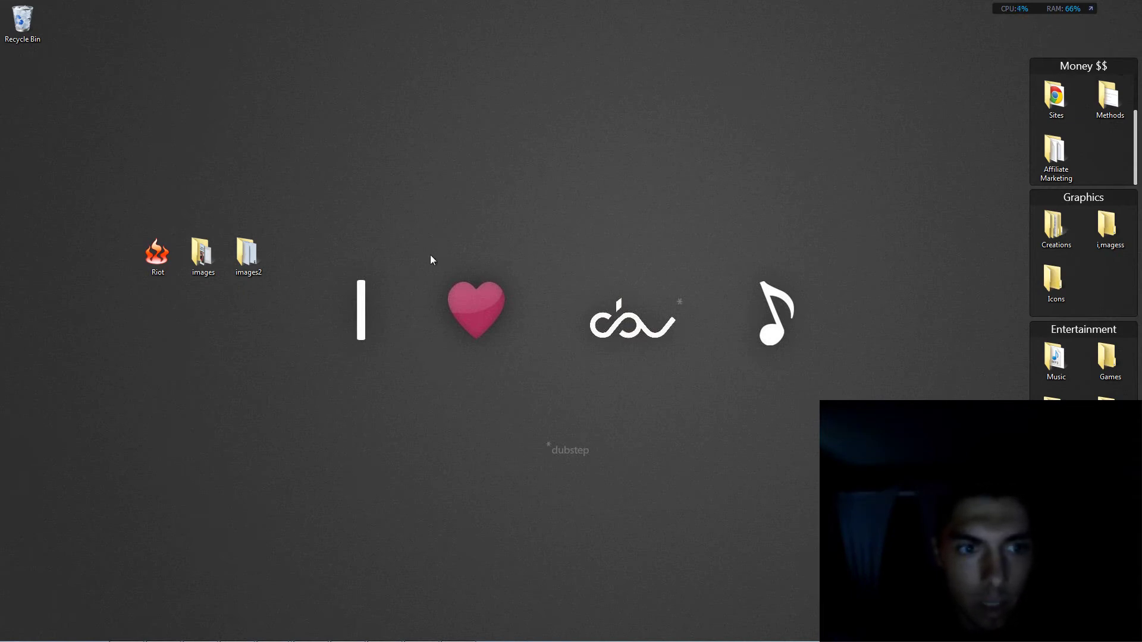
pyautogui.rightClick(220, 264)
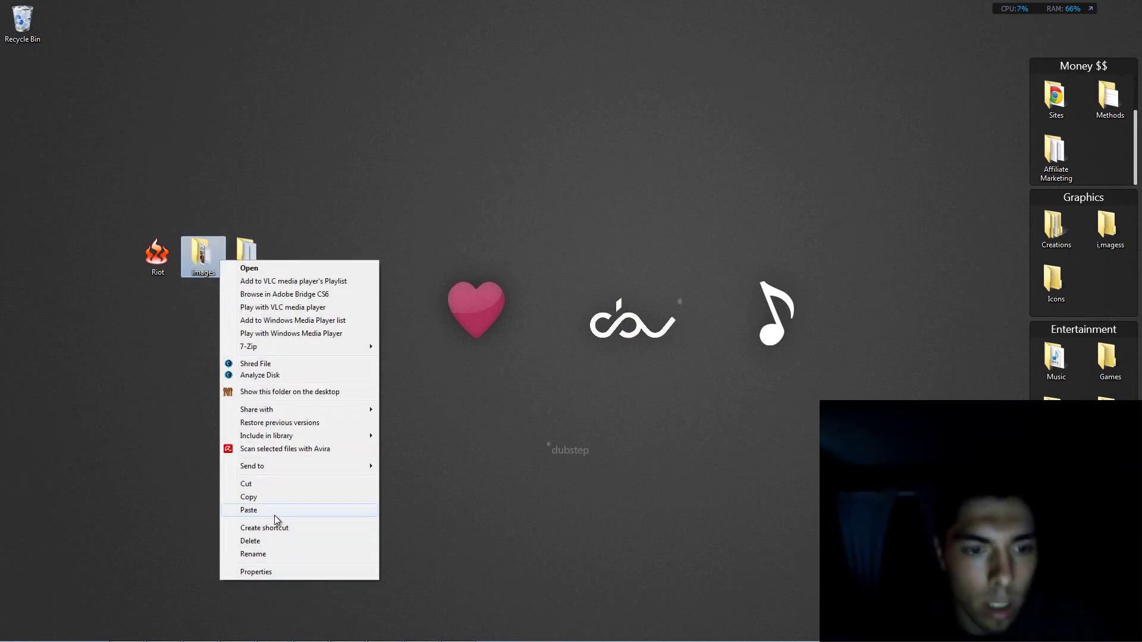
pyautogui.click(268, 576)
pyautogui.moveTo(312, 280)
pyautogui.mouseDown()
pyautogui.moveTo(461, 205)
pyautogui.moveTo(469, 165)
pyautogui.mouseUp()
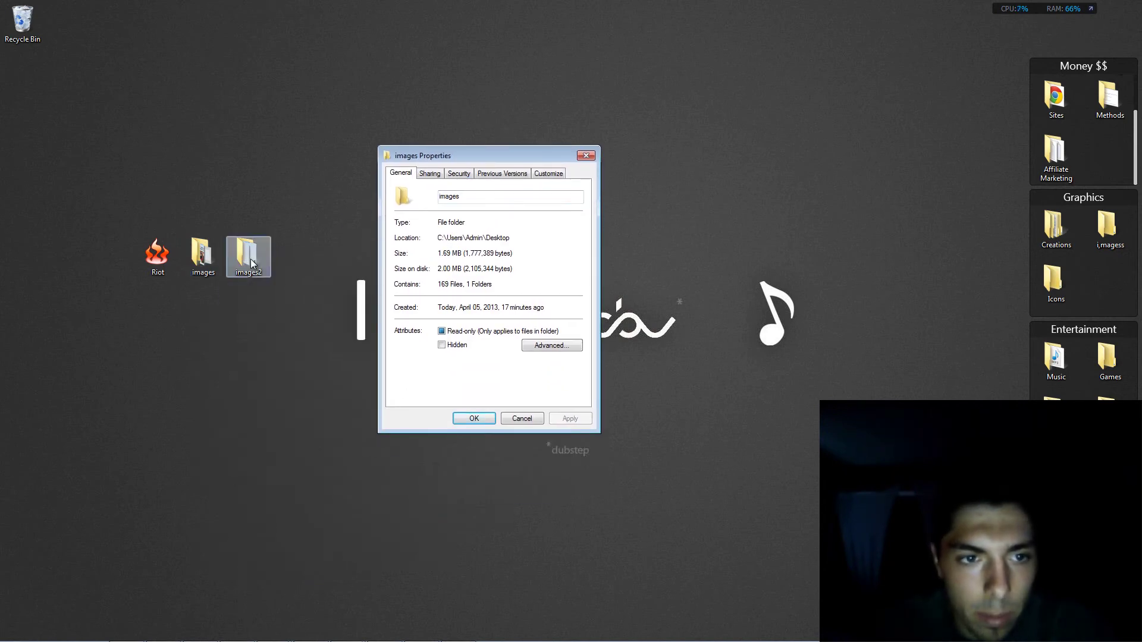
pyautogui.rightClick(248, 256)
pyautogui.click(302, 571)
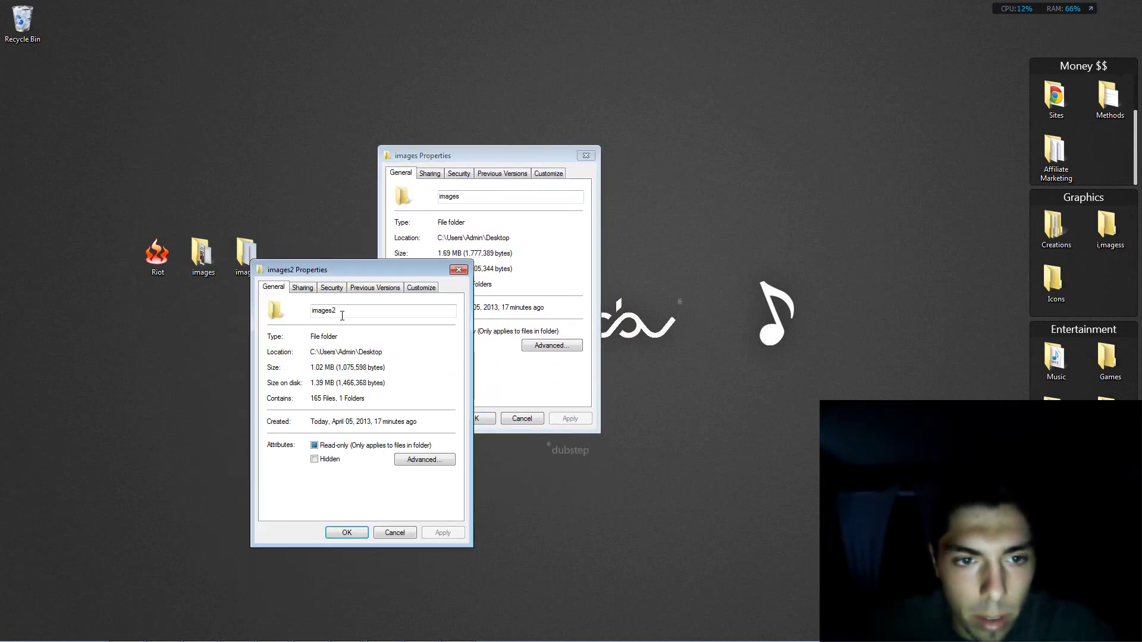
pyautogui.moveTo(358, 268)
pyautogui.mouseDown()
pyautogui.moveTo(710, 214)
pyautogui.moveTo(709, 164)
pyautogui.mouseUp()
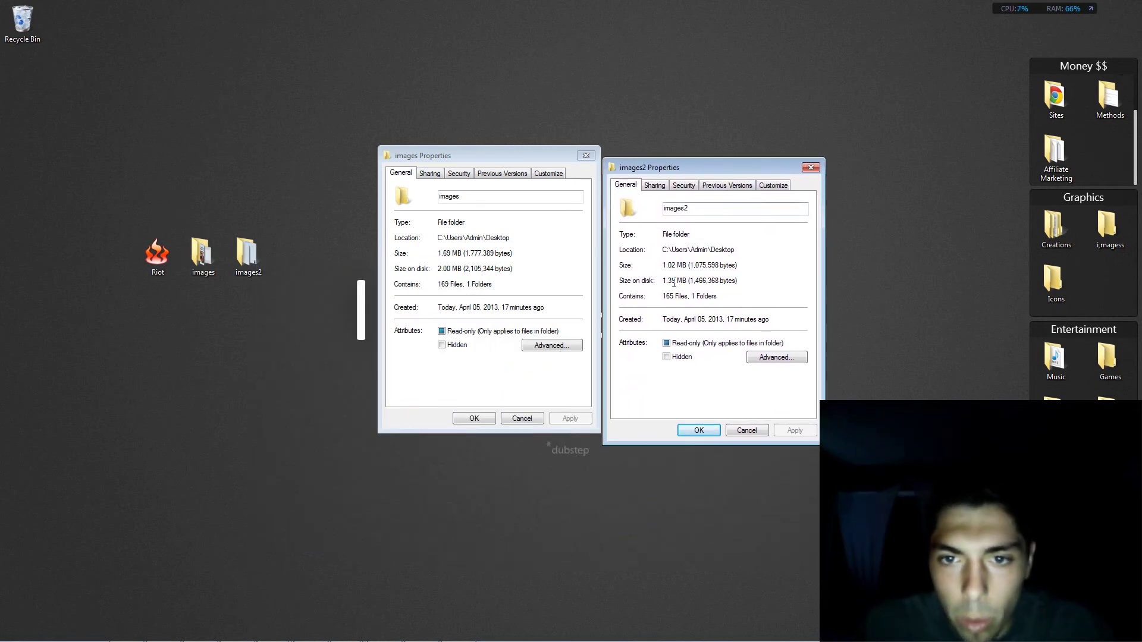
pyautogui.moveTo(661, 280); pyautogui.dragTo(716, 280)
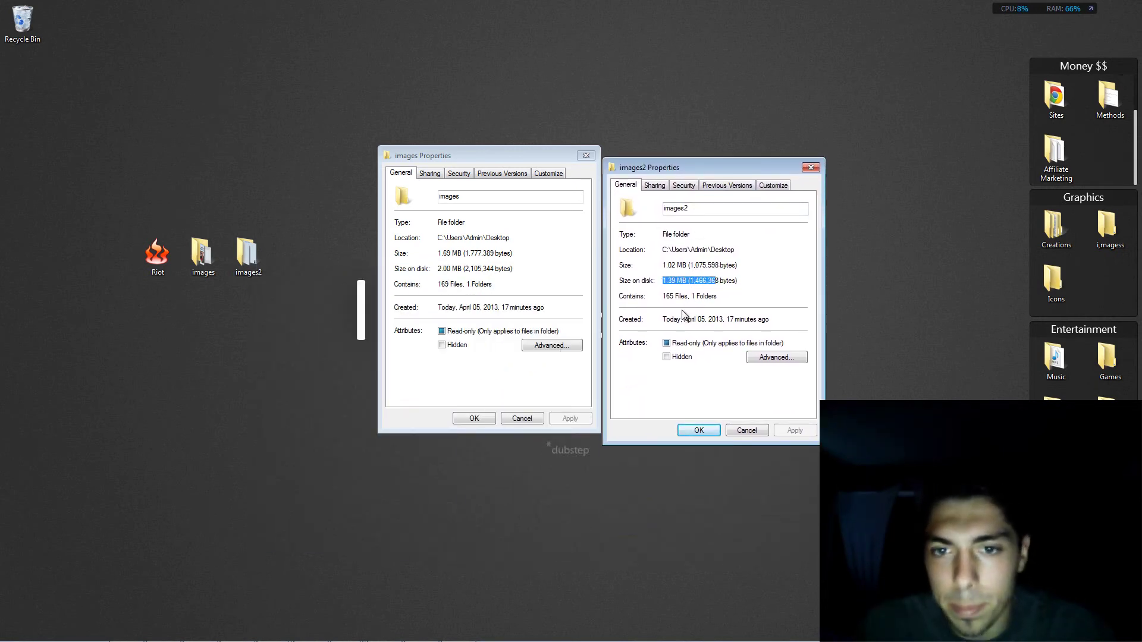
pyautogui.click(692, 281)
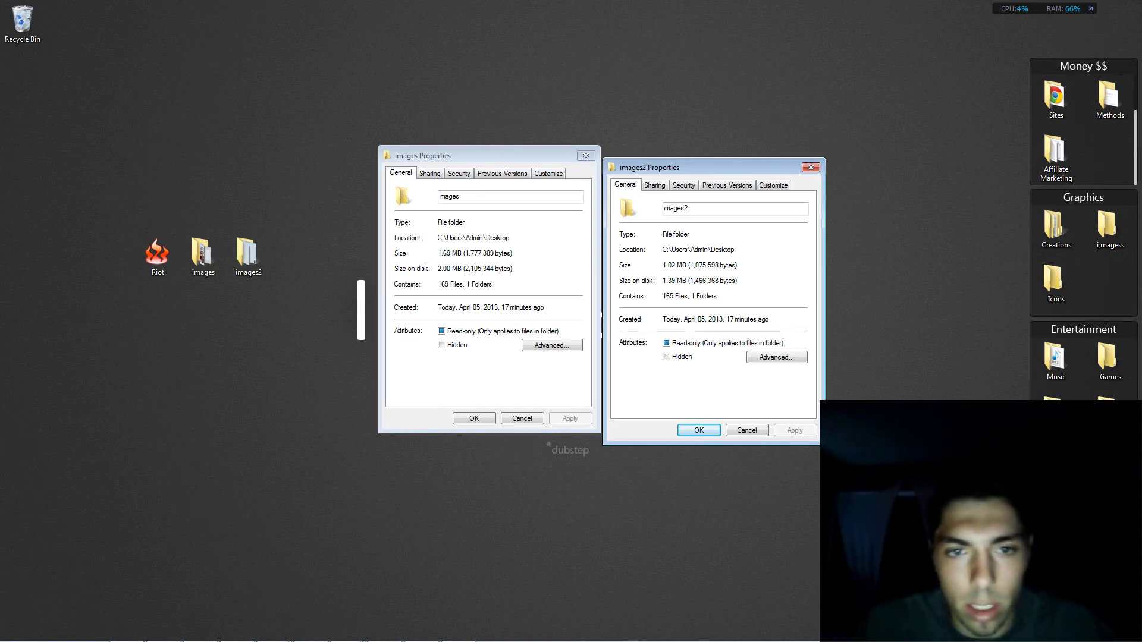
pyautogui.click(809, 168)
# - Open the original about_03.jpg from images in Photo Viewer and position its window
pyautogui.click(586, 155)
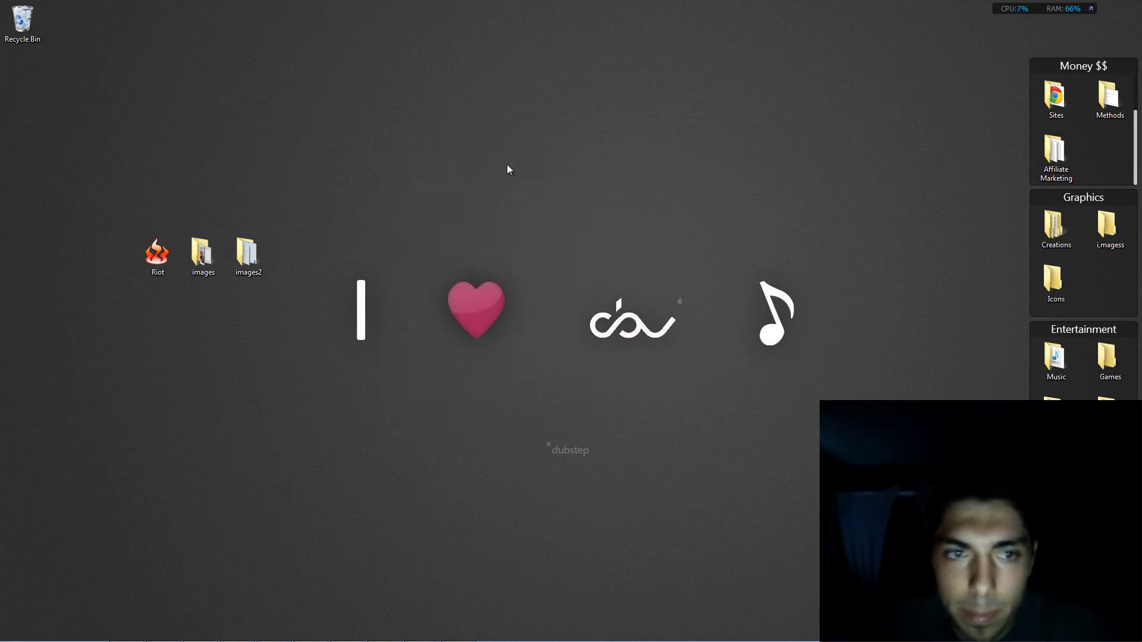
pyautogui.doubleClick(204, 248)
pyautogui.click(772, 284)
pyautogui.doubleClick(772, 284)
pyautogui.moveTo(1070, 25); pyautogui.dragTo(630, 121)
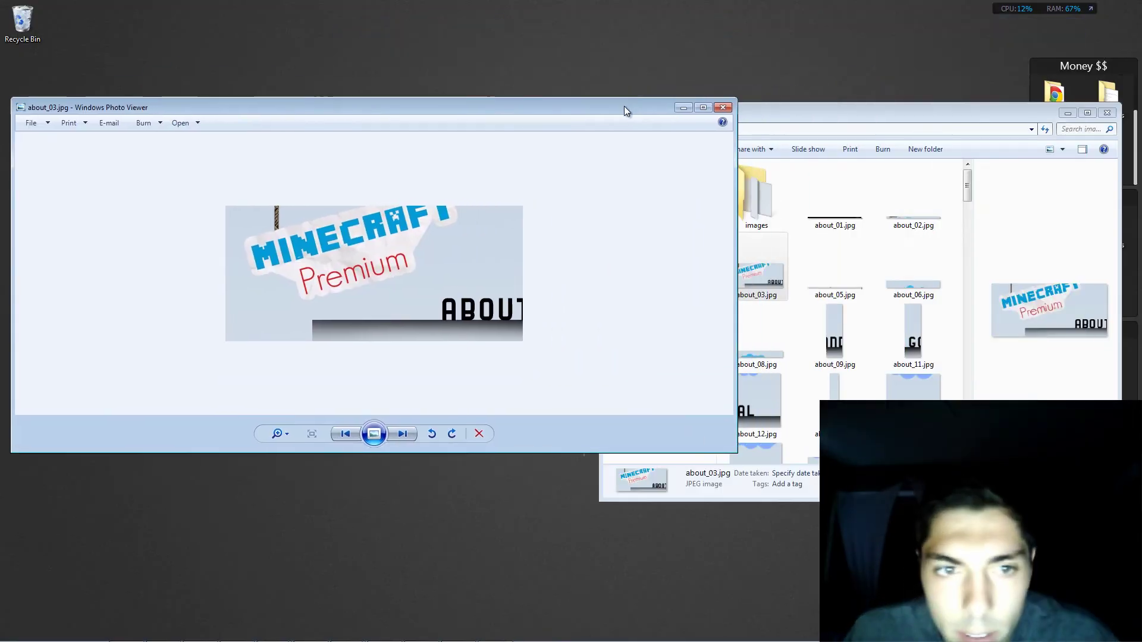
pyautogui.moveTo(735, 325); pyautogui.dragTo(529, 325)
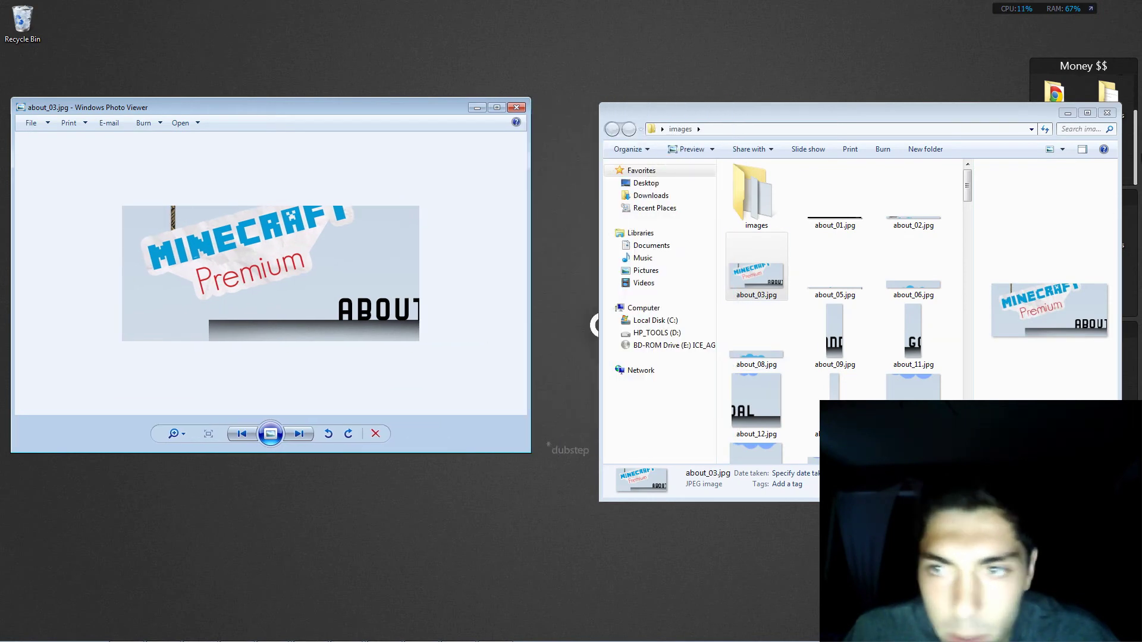
pyautogui.click(1107, 112)
pyautogui.moveTo(379, 115); pyautogui.dragTo(736, 109)
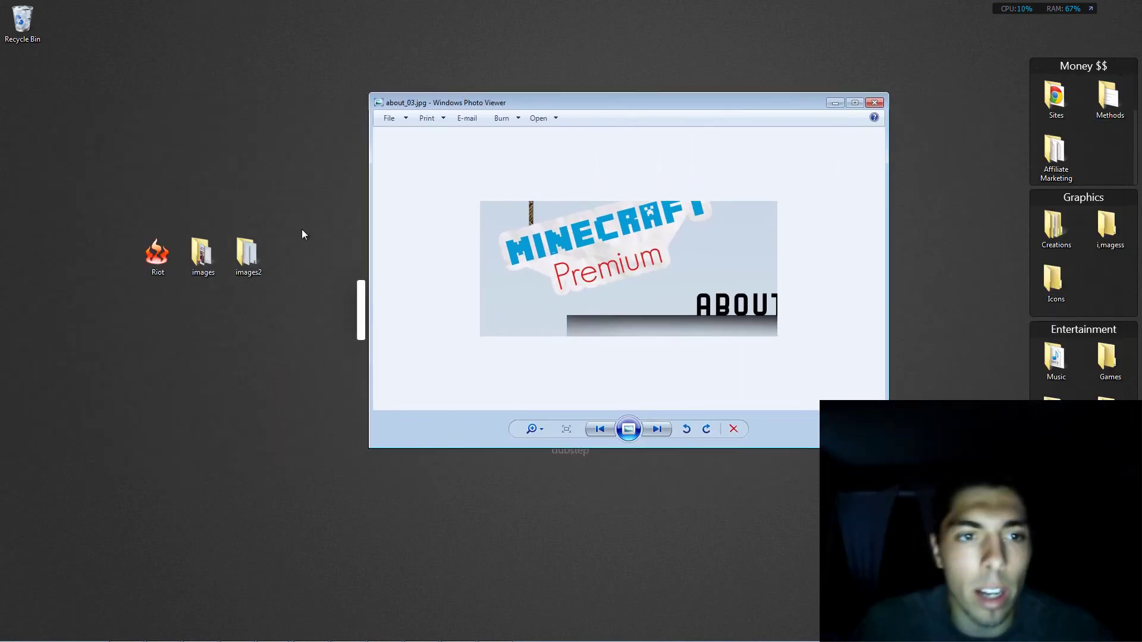
# - Open the compressed about_03.jpg from images2 and shrink its viewer window
pyautogui.doubleClick(248, 252)
pyautogui.doubleClick(764, 264)
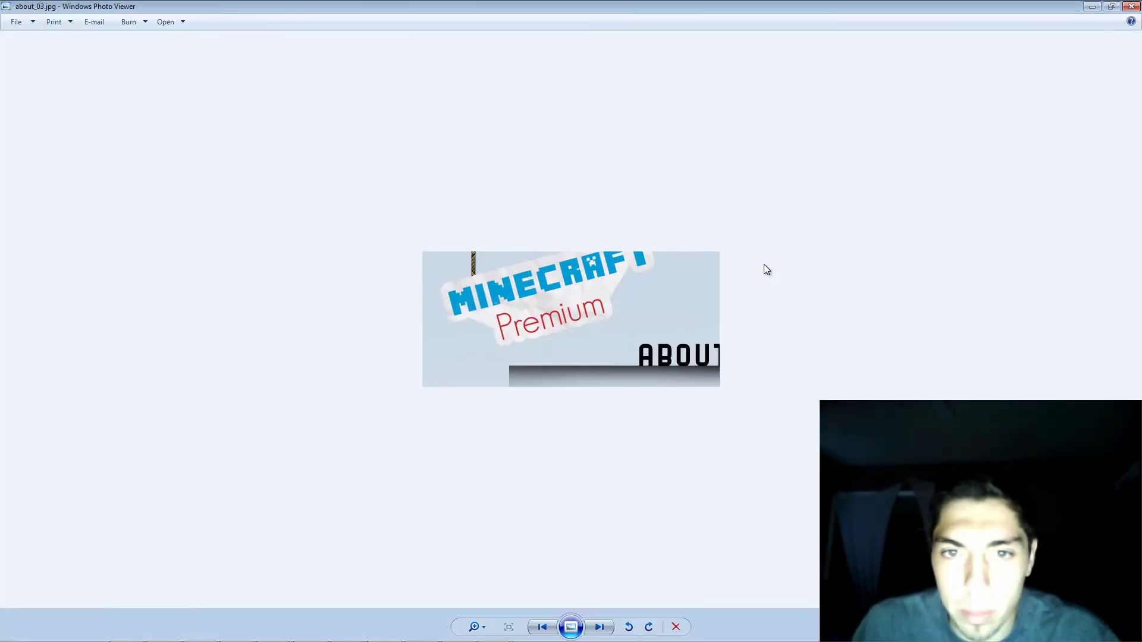
pyautogui.moveTo(1001, 24); pyautogui.dragTo(993, 159)
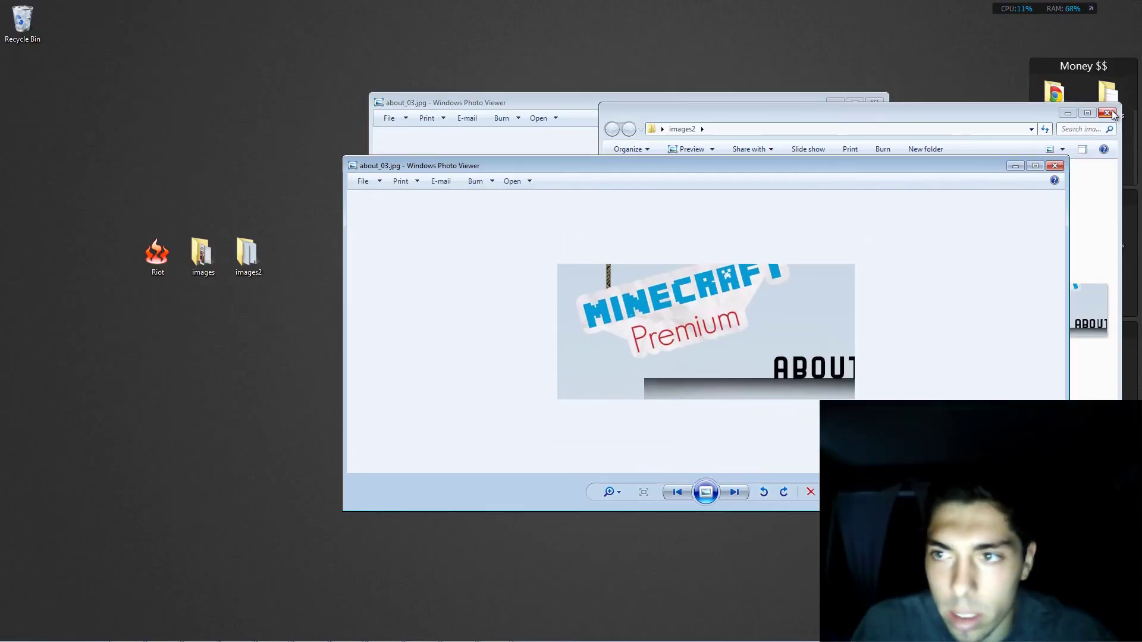
pyautogui.moveTo(1063, 158); pyautogui.dragTo(846, 270)
# - Arrange the two about_03.jpg viewers side by side and pan both to the Premium lettering
pyautogui.moveTo(695, 102); pyautogui.dragTo(383, 126)
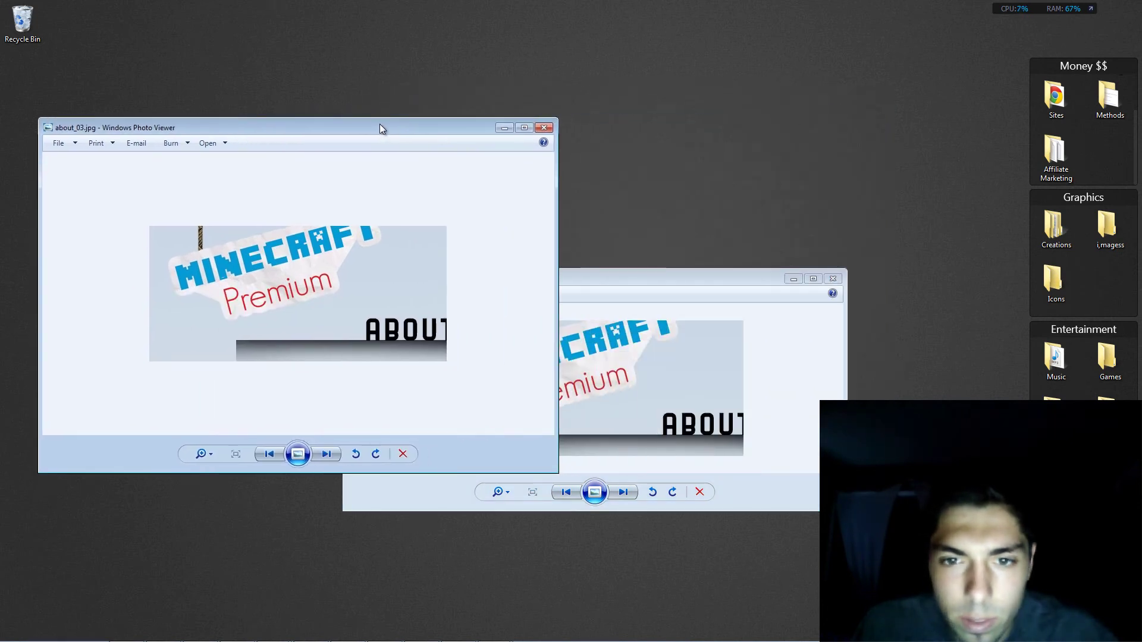
pyautogui.moveTo(567, 269); pyautogui.dragTo(741, 192)
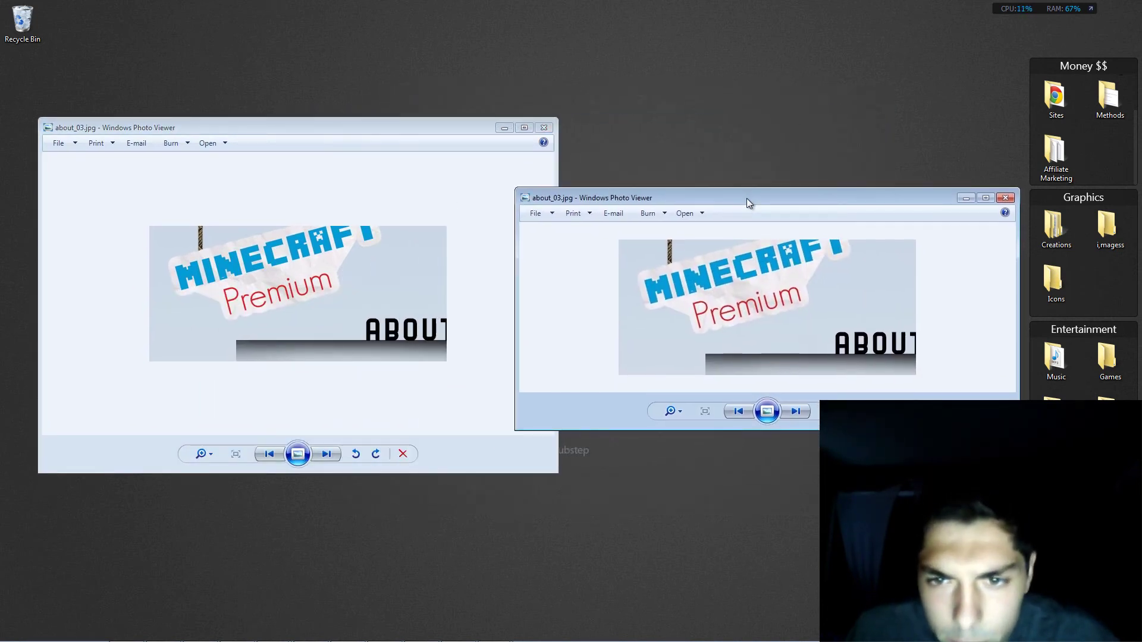
pyautogui.scroll(2, 733, 320)
pyautogui.scroll(2, 726, 319)
pyautogui.scroll(1, 729, 321)
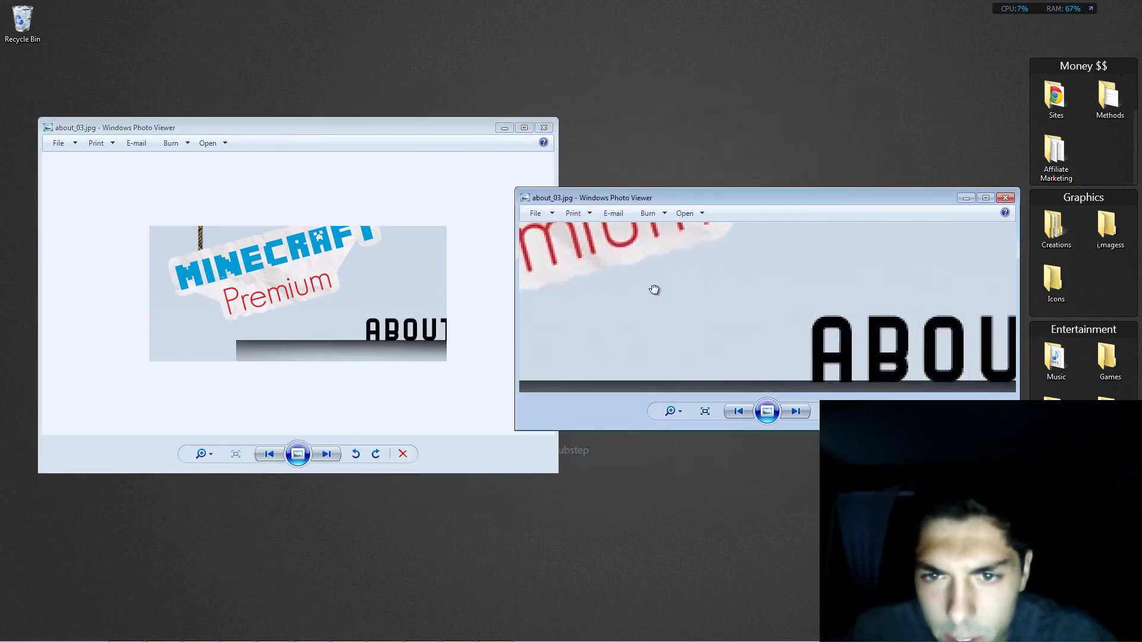
pyautogui.moveTo(712, 313); pyautogui.dragTo(823, 396)
pyautogui.scroll(1, 754, 325)
pyautogui.scroll(1, 778, 327)
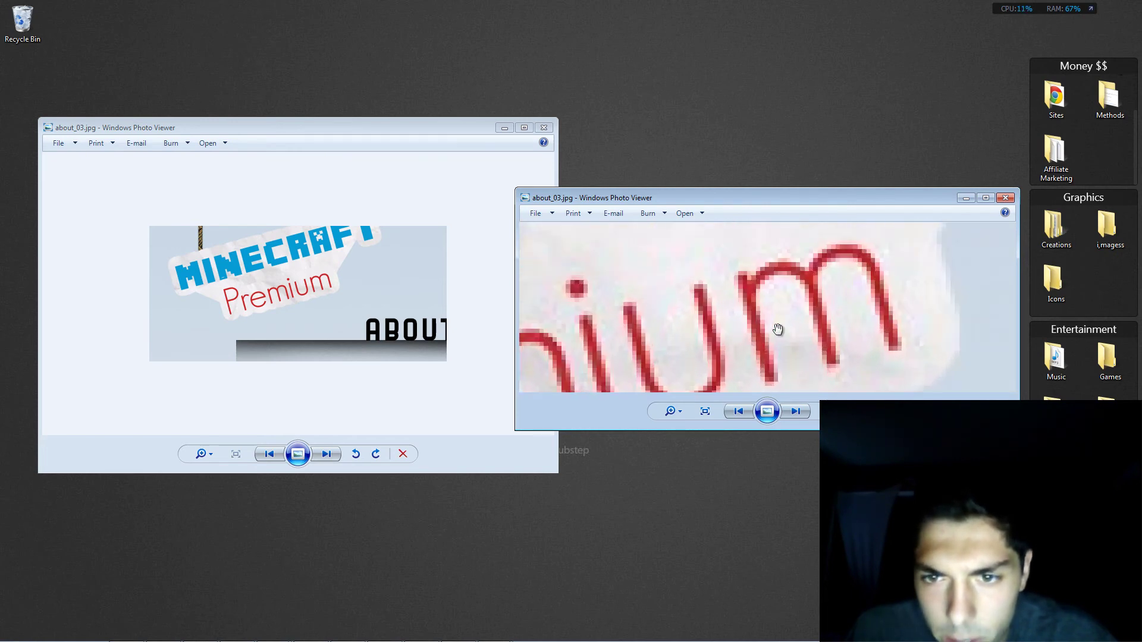
pyautogui.scroll(1, 744, 308)
pyautogui.click(290, 303)
pyautogui.scroll(2, 327, 309)
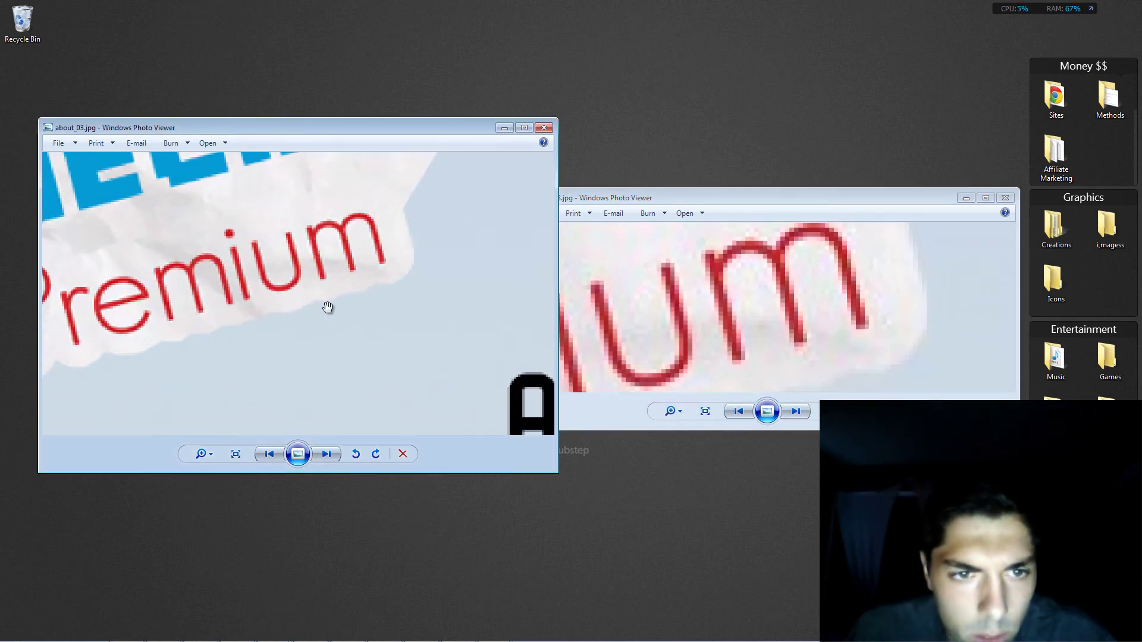
pyautogui.scroll(2, 364, 259)
pyautogui.moveTo(363, 259); pyautogui.dragTo(321, 408)
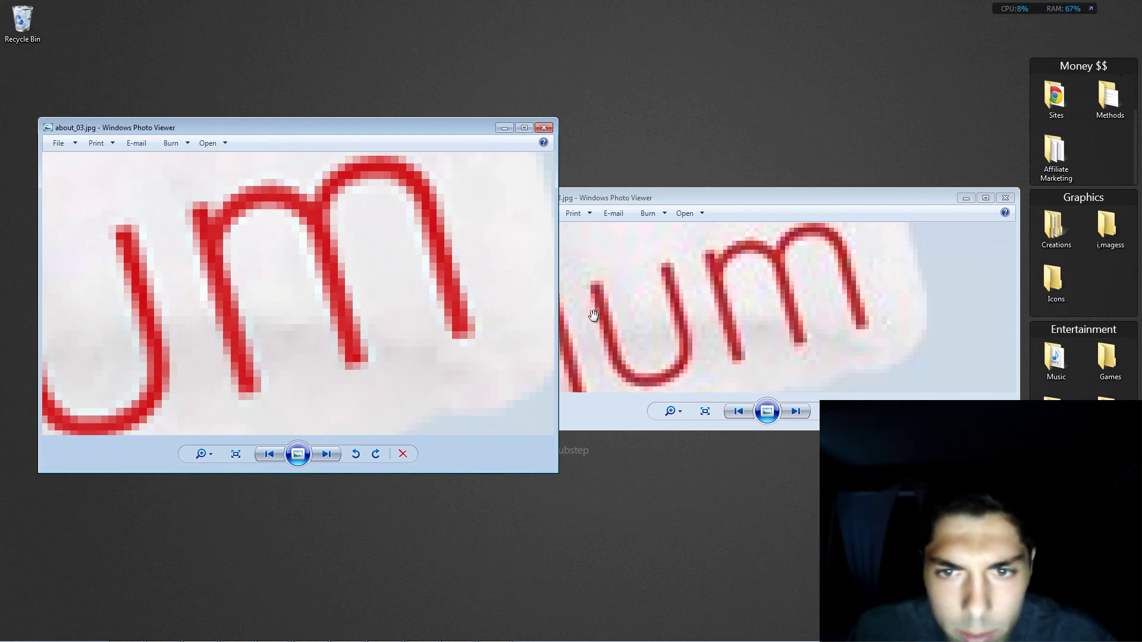
# - Resize the second viewer to match, show the 'um' letters, and close the first viewer
pyautogui.click(814, 337)
pyautogui.scroll(2, 833, 334)
pyautogui.scroll(-2, 824, 298)
pyautogui.scroll(-1, 788, 288)
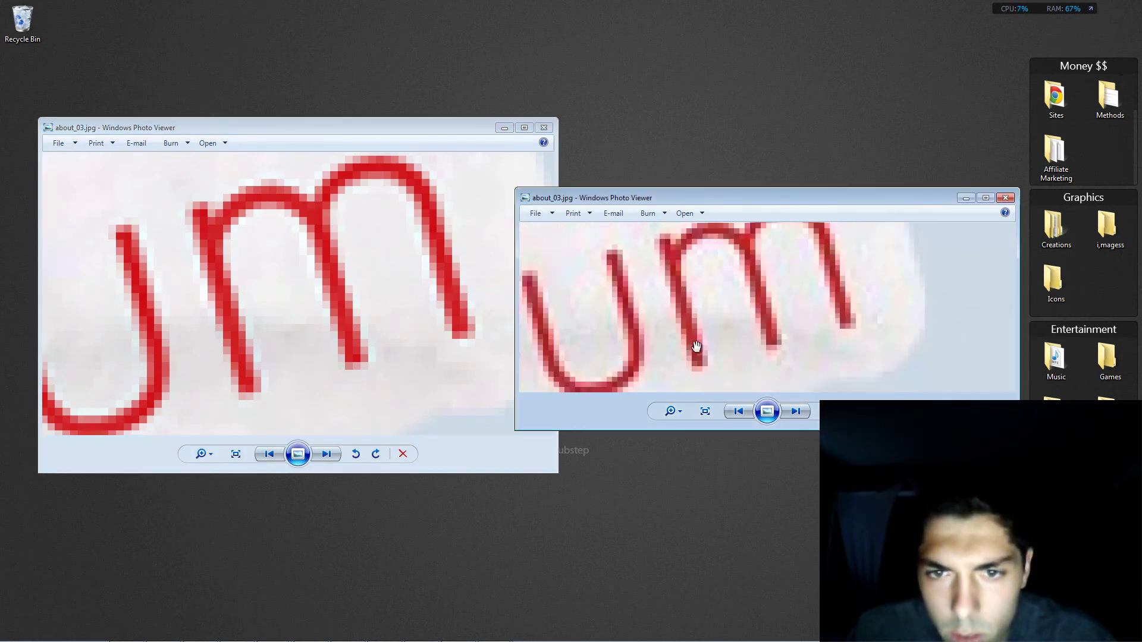
pyautogui.moveTo(515, 190)
pyautogui.mouseDown()
pyautogui.moveTo(556, 146)
pyautogui.moveTo(557, 119)
pyautogui.mouseUp()
pyautogui.moveTo(714, 429); pyautogui.dragTo(714, 469)
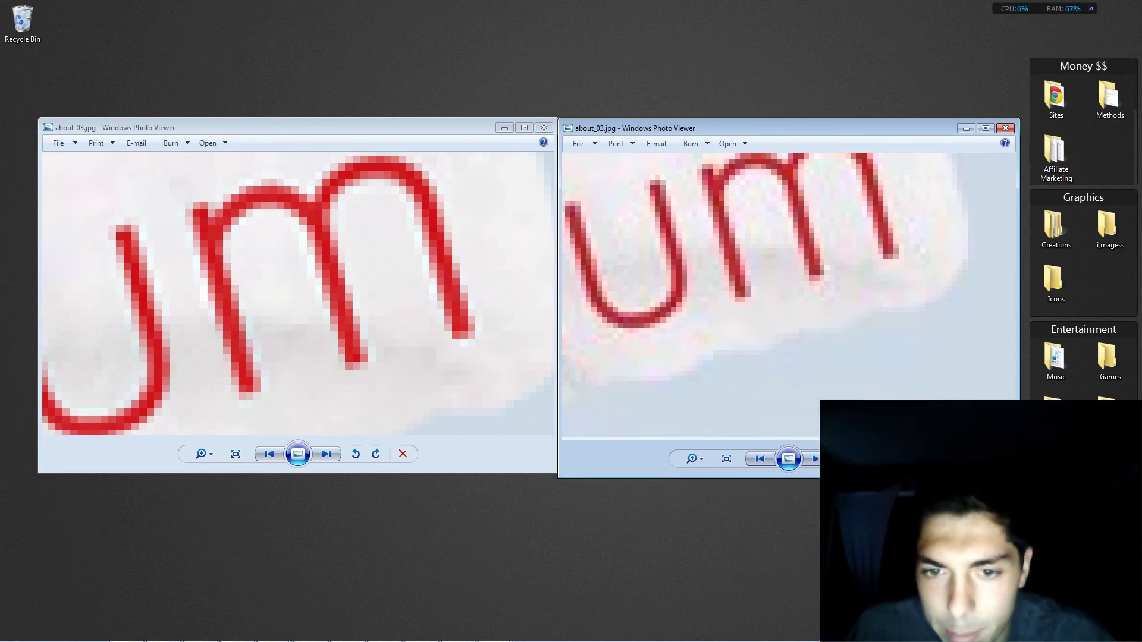
pyautogui.moveTo(876, 300); pyautogui.dragTo(867, 354)
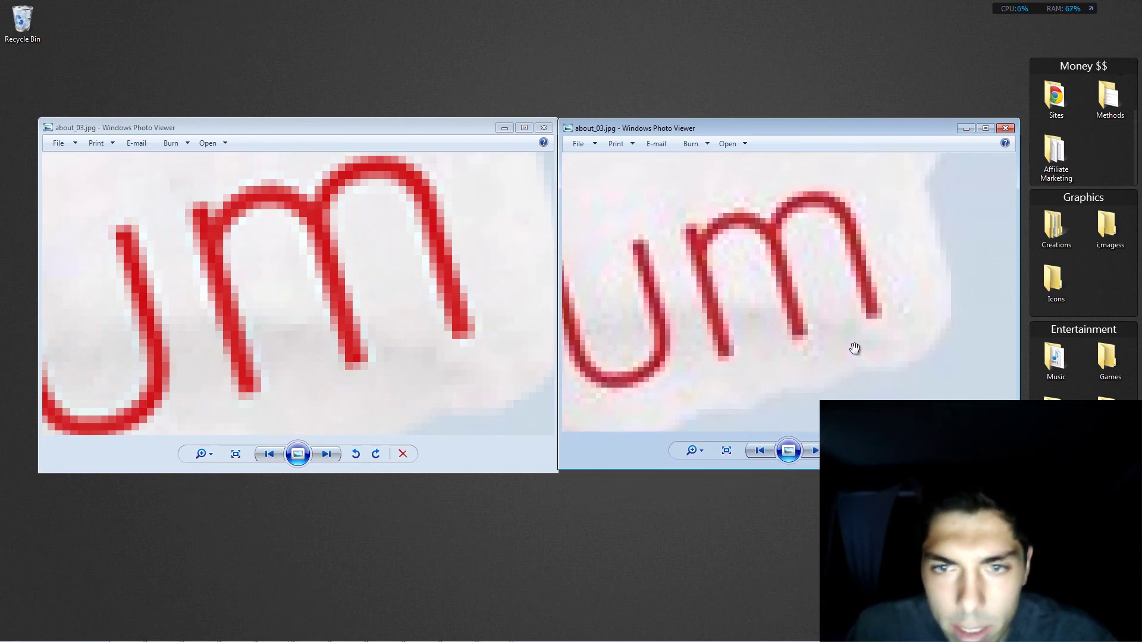
pyautogui.scroll(2, 785, 297)
pyautogui.scroll(1, 784, 300)
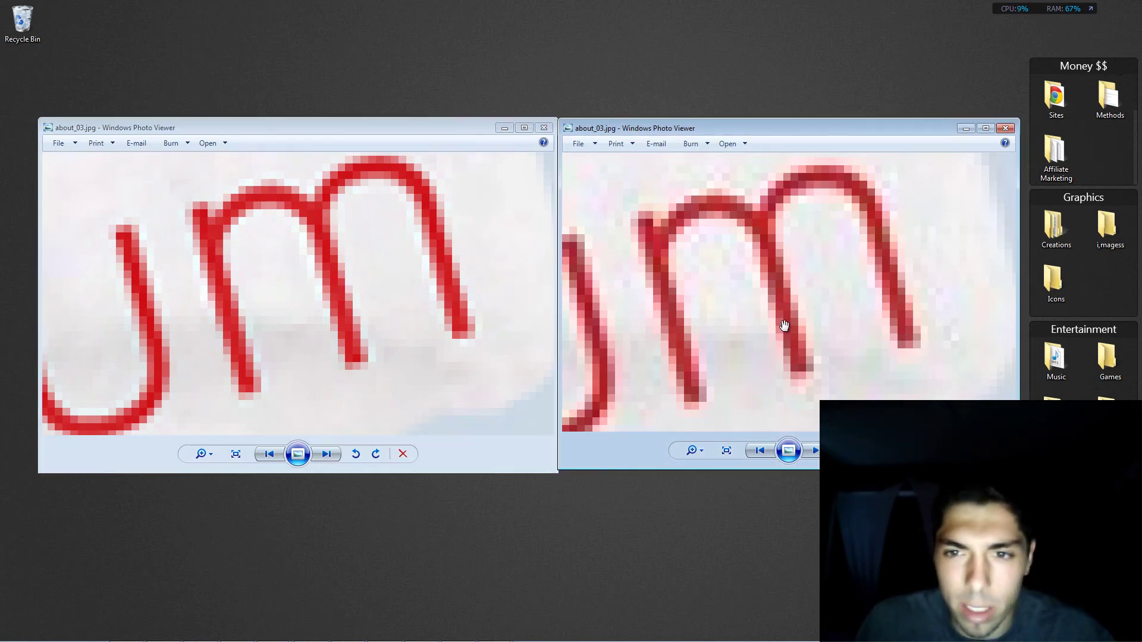
pyautogui.scroll(1, 736, 297)
pyautogui.scroll(-1, 735, 297)
pyautogui.scroll(-1, 736, 297)
pyautogui.scroll(-1, 736, 296)
pyautogui.scroll(-1, 735, 297)
pyautogui.scroll(-1, 735, 297)
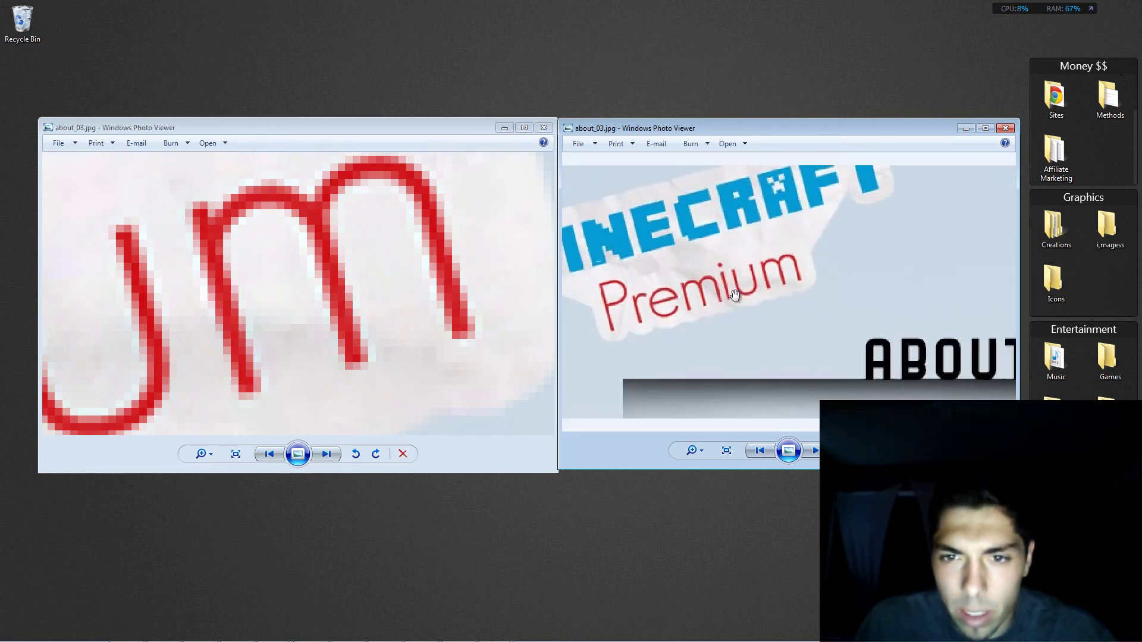
pyautogui.scroll(-1, 736, 296)
pyautogui.scroll(1, 735, 300)
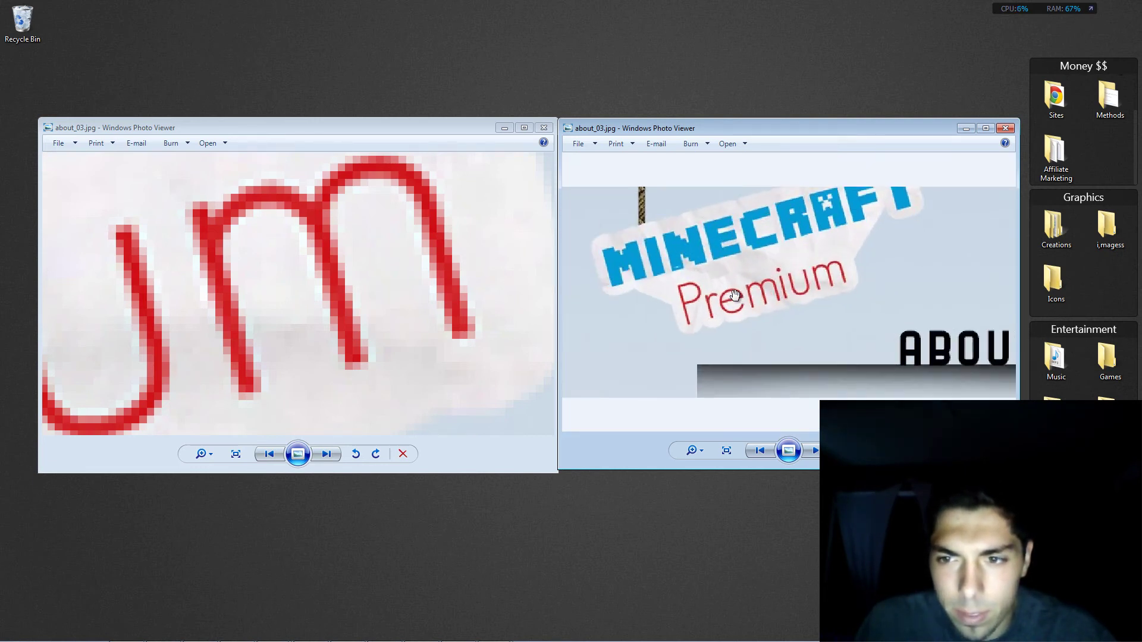
pyautogui.scroll(-1, 735, 295)
pyautogui.scroll(-1, 396, 282)
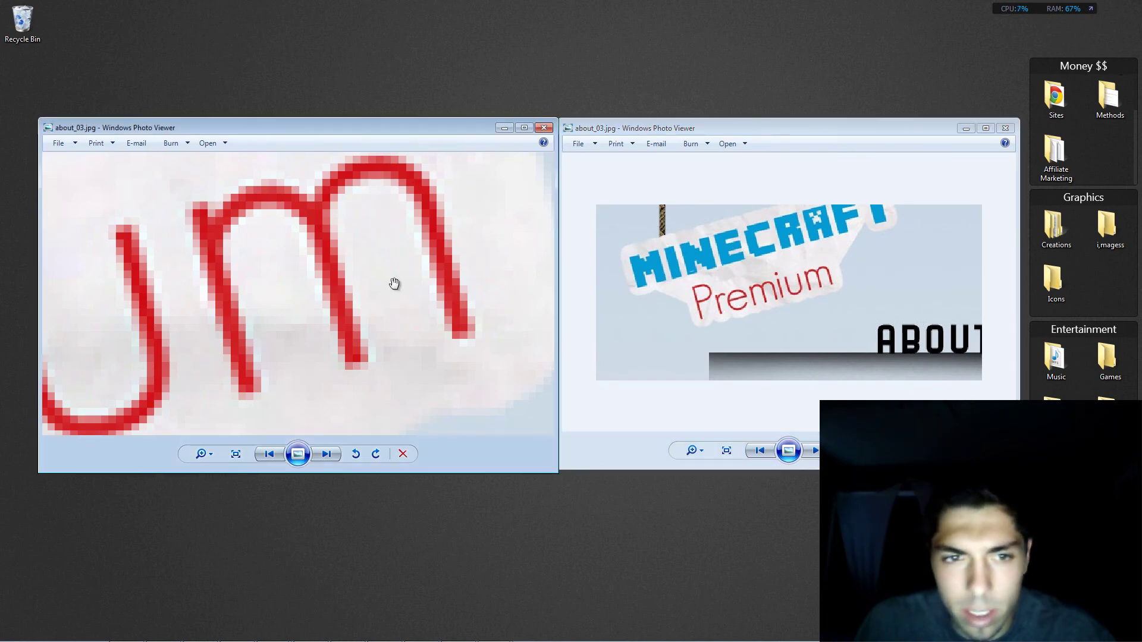
pyautogui.scroll(-1, 395, 283)
pyautogui.scroll(-1, 395, 283)
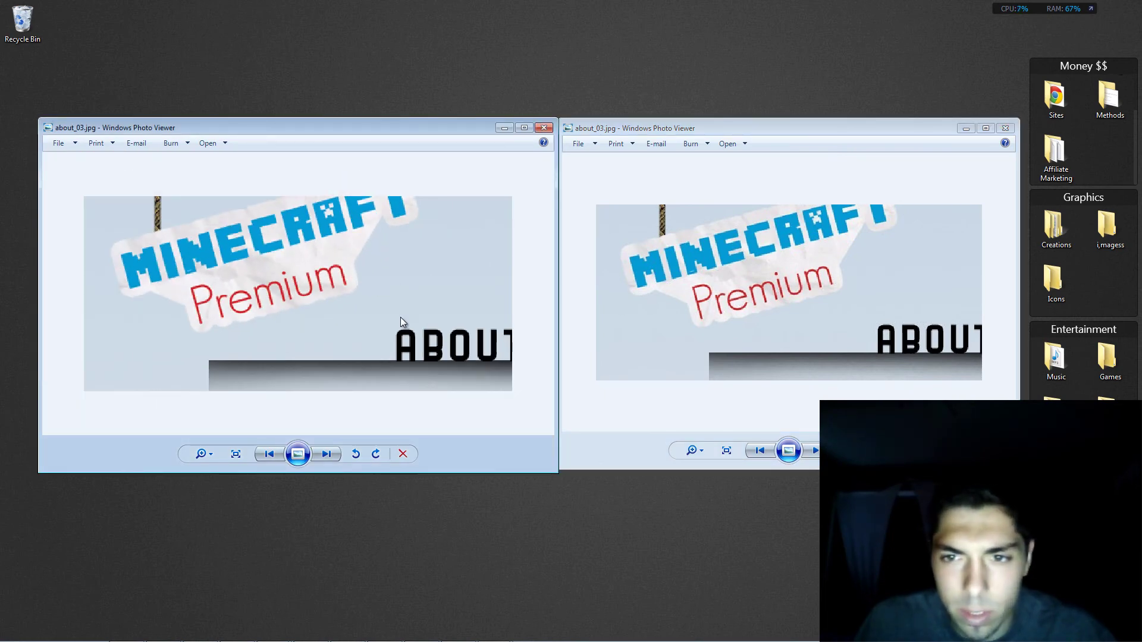
pyautogui.click(541, 128)
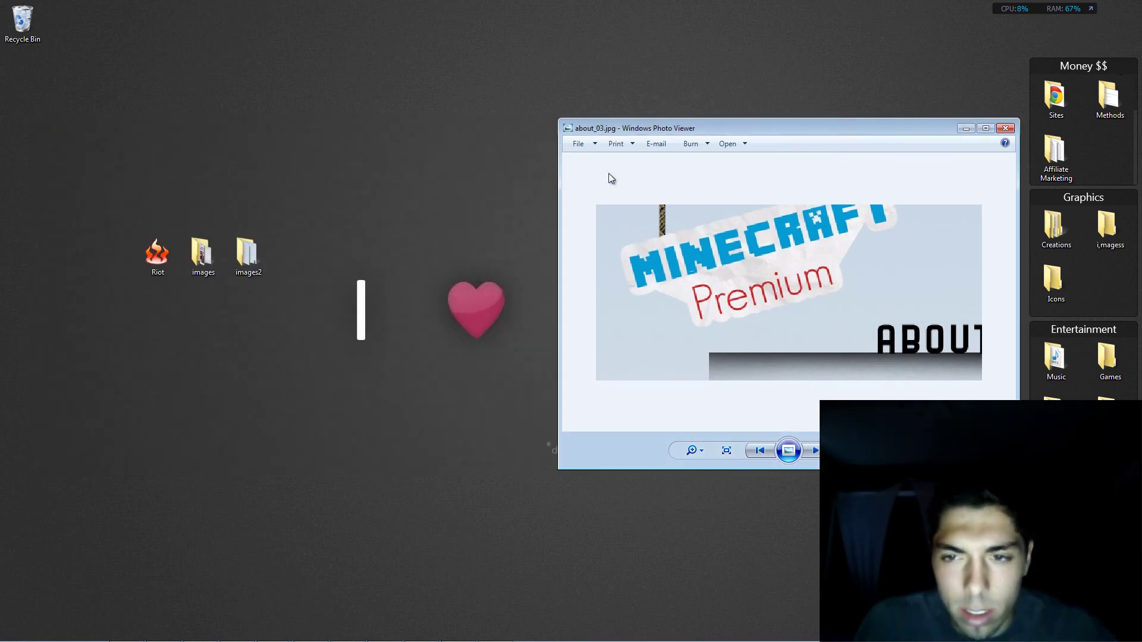
# - Close the last viewer, reopen RIOT's batch list, and cut the threshold from 20000 to 2000 KiB
pyautogui.click(1004, 128)
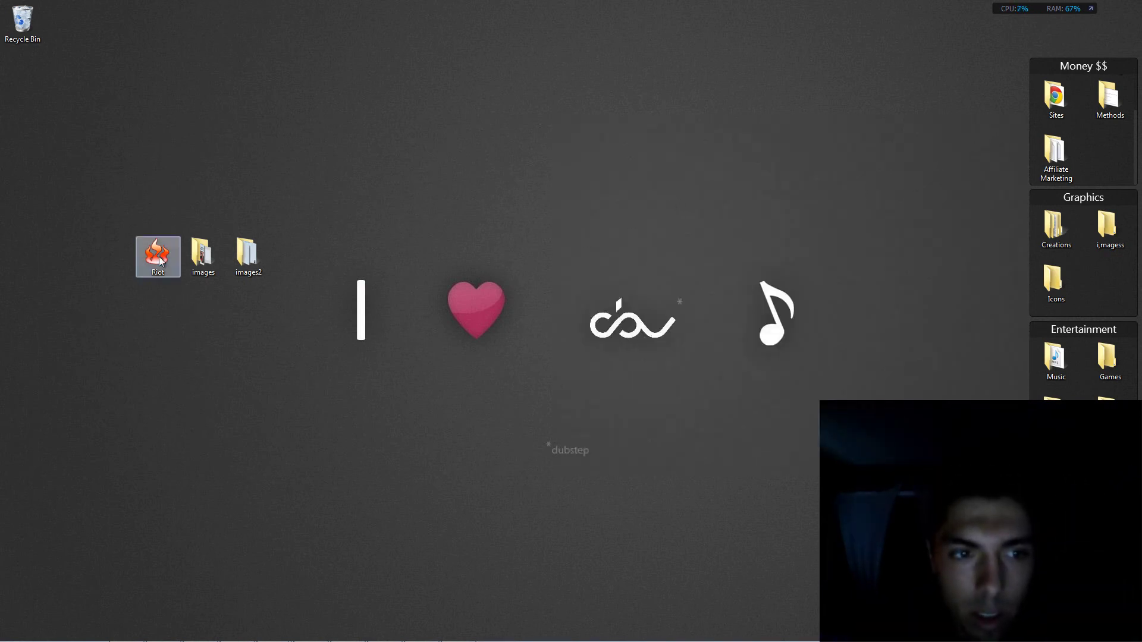
pyautogui.click(458, 632)
pyautogui.click(594, 175)
pyautogui.click(494, 203)
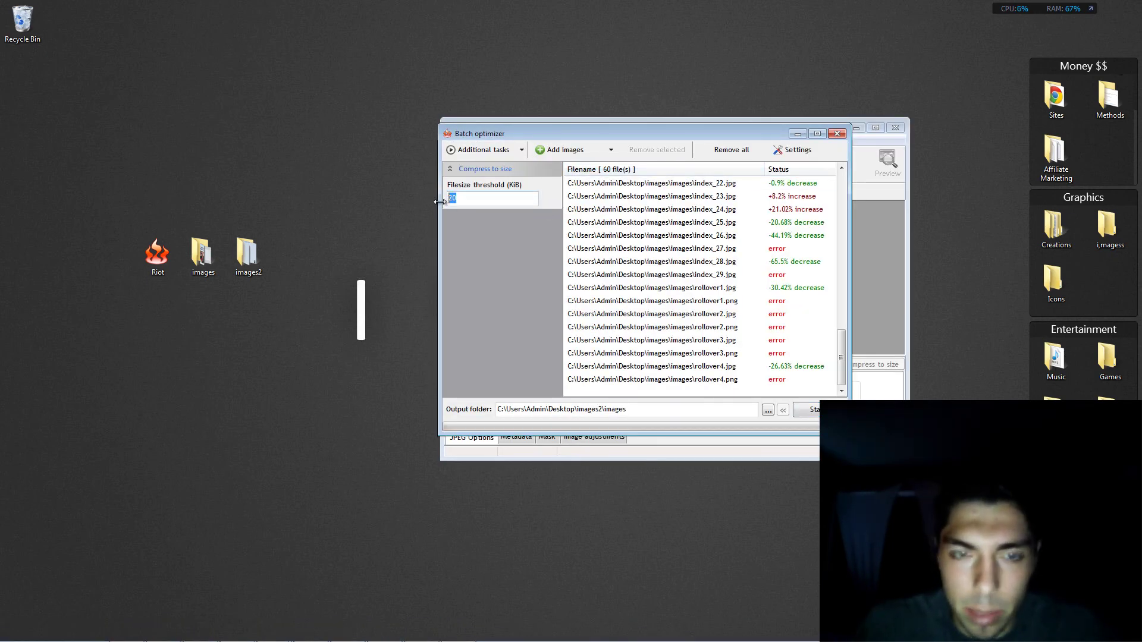
pyautogui.write('50')
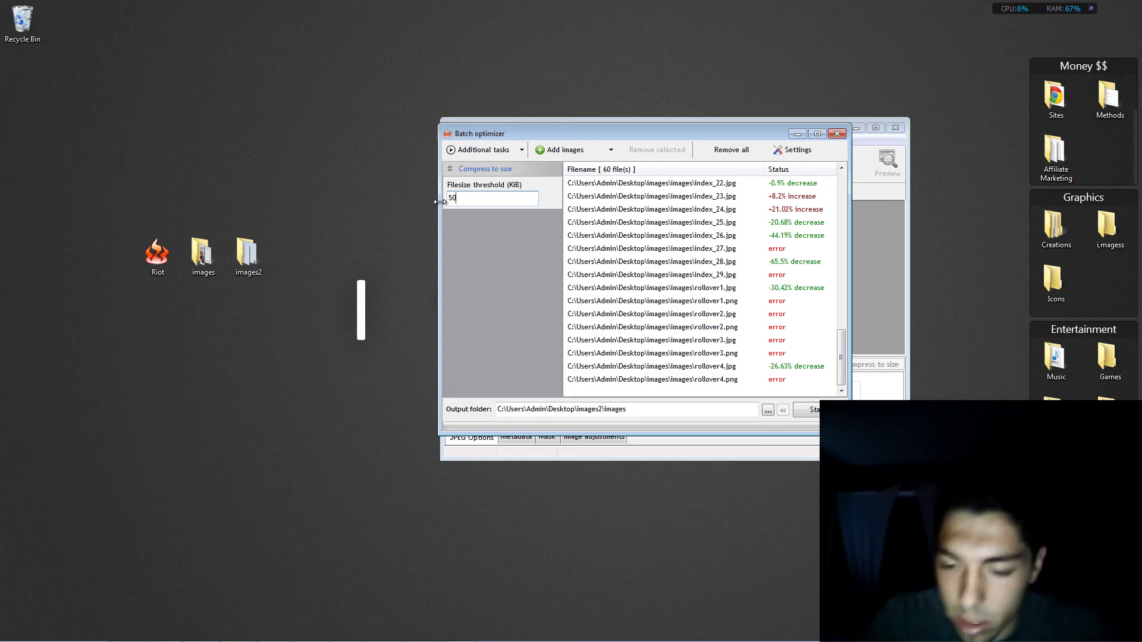
pyautogui.write('20000')
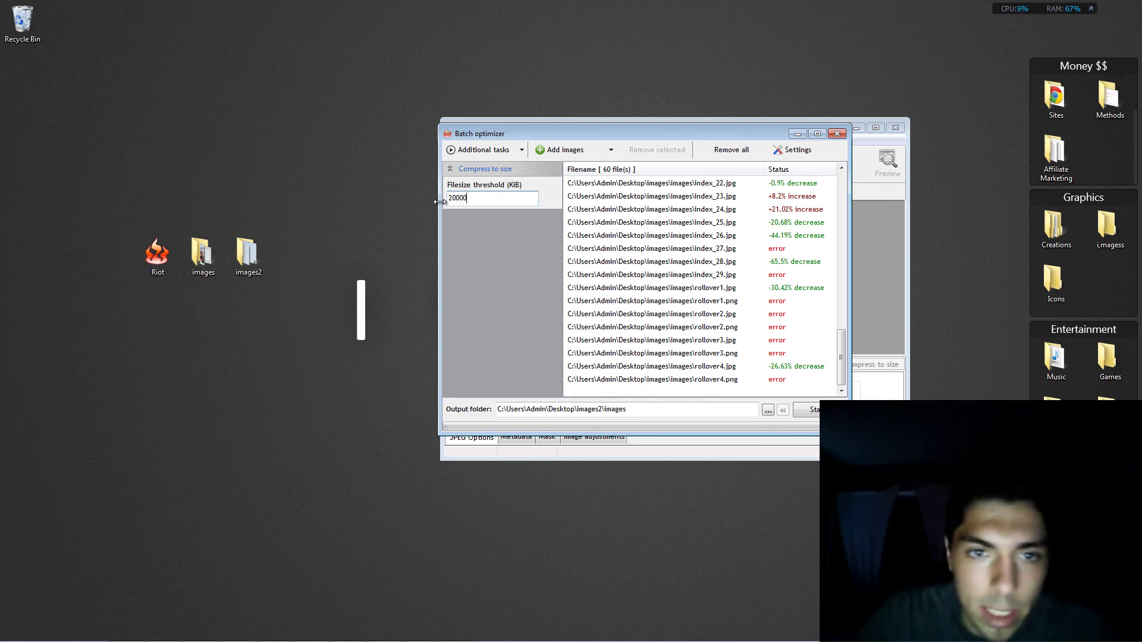
pyautogui.press('BackSpace')
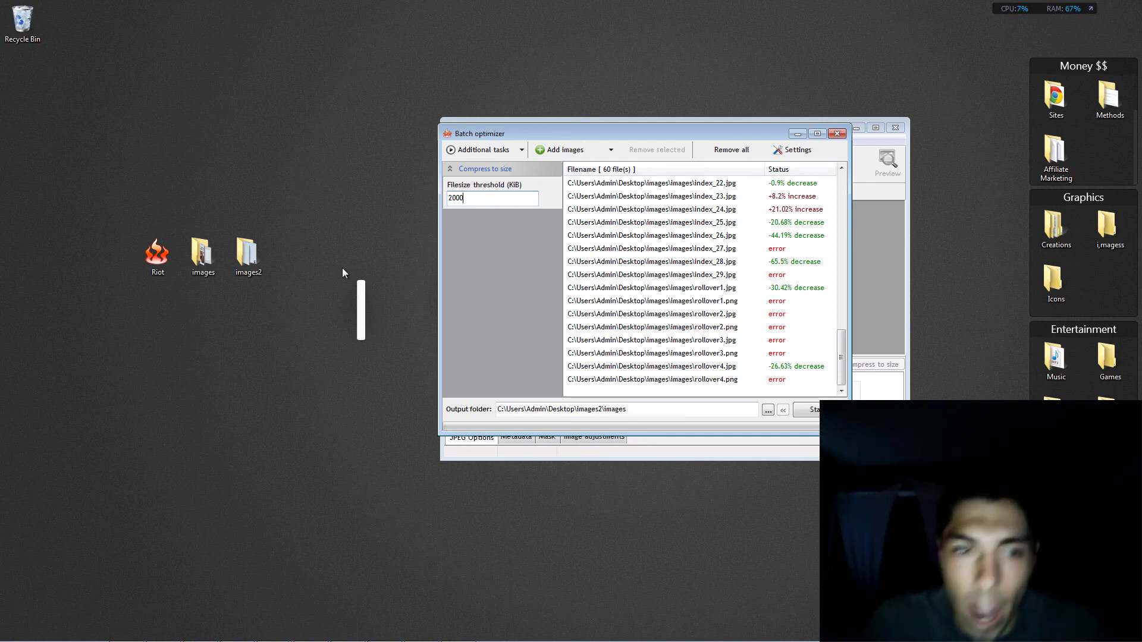
pyautogui.click(246, 260)
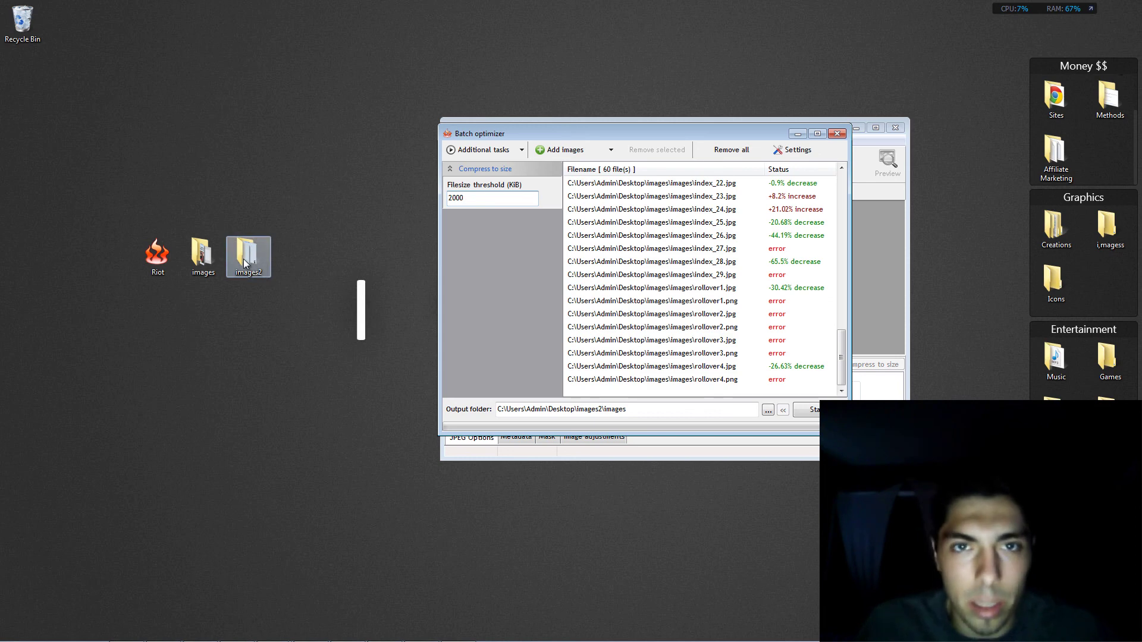
pyautogui.doubleClick(245, 261)
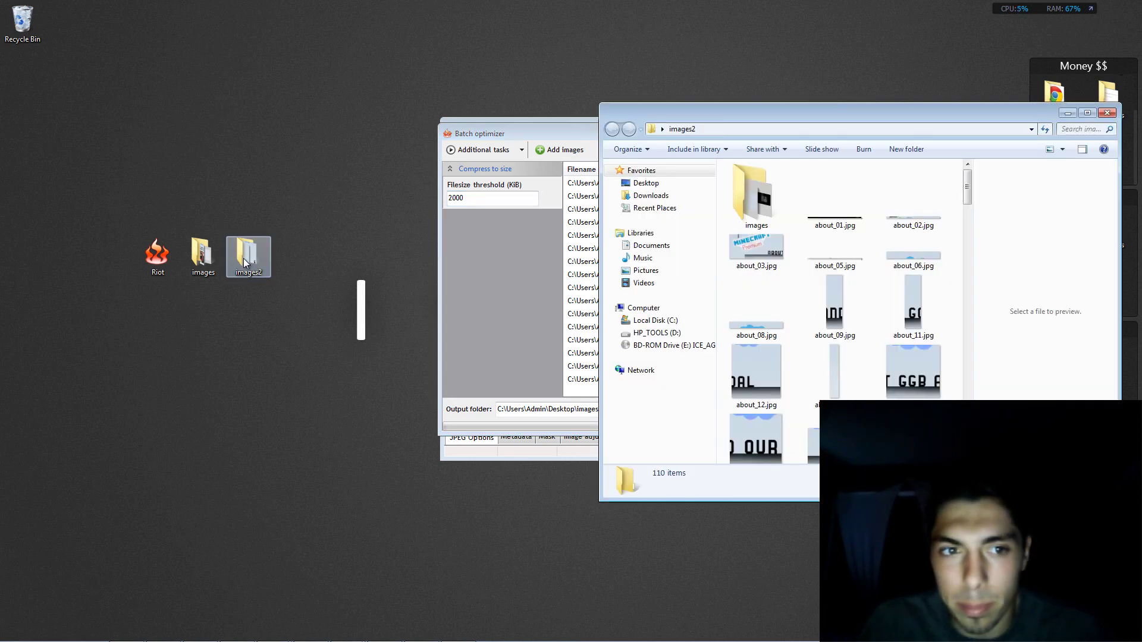
pyautogui.scroll(-3, 772, 328)
pyautogui.scroll(-3, 772, 328)
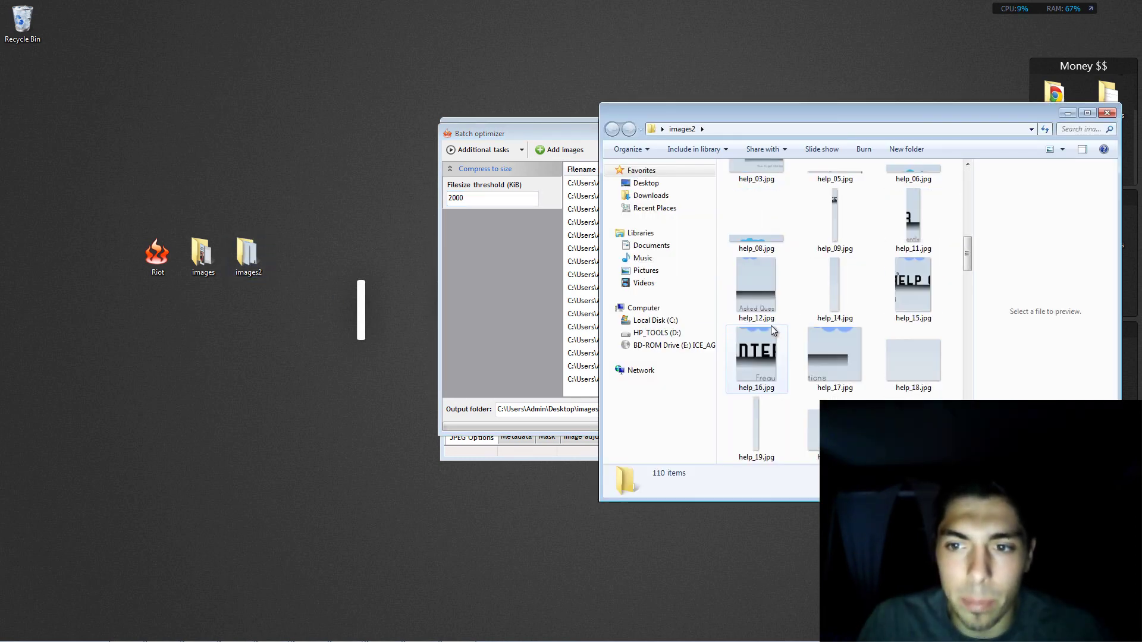
pyautogui.scroll(-2, 772, 328)
pyautogui.scroll(-2, 772, 328)
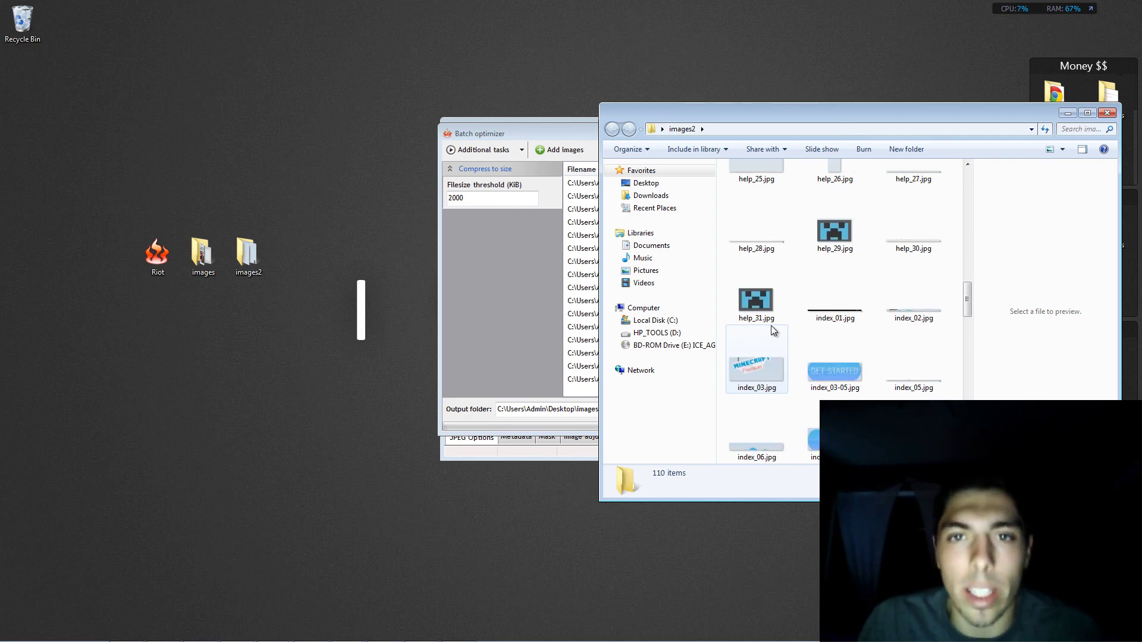
# - Close the images2 folder and the batch optimizer, then move RIOT's main window left
pyautogui.click(1108, 112)
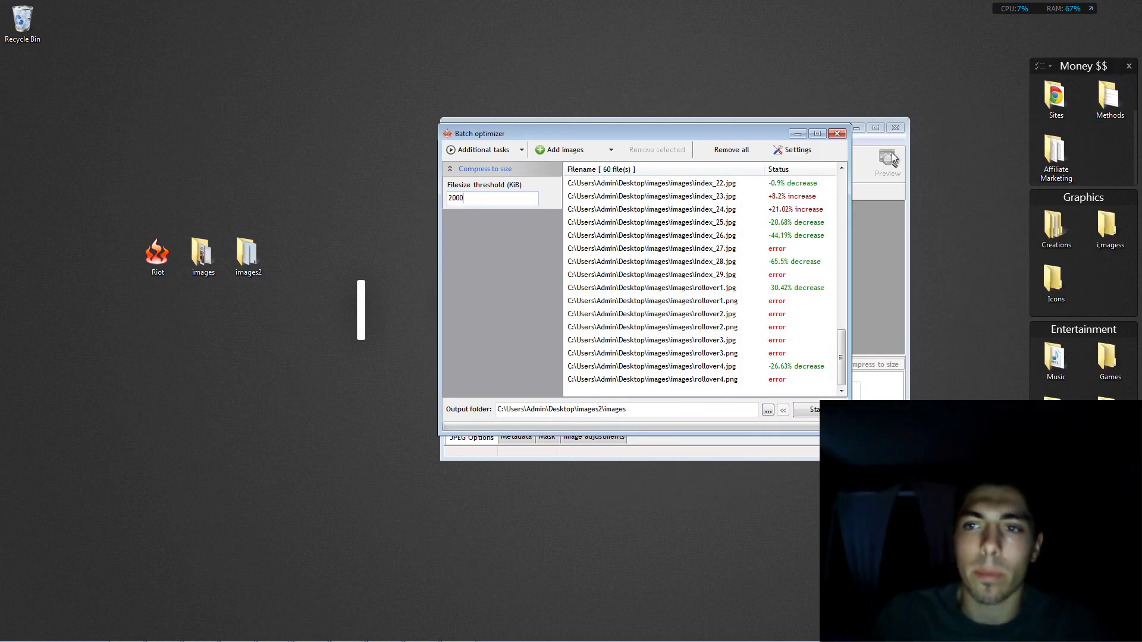
pyautogui.click(831, 135)
pyautogui.moveTo(777, 127); pyautogui.dragTo(680, 129)
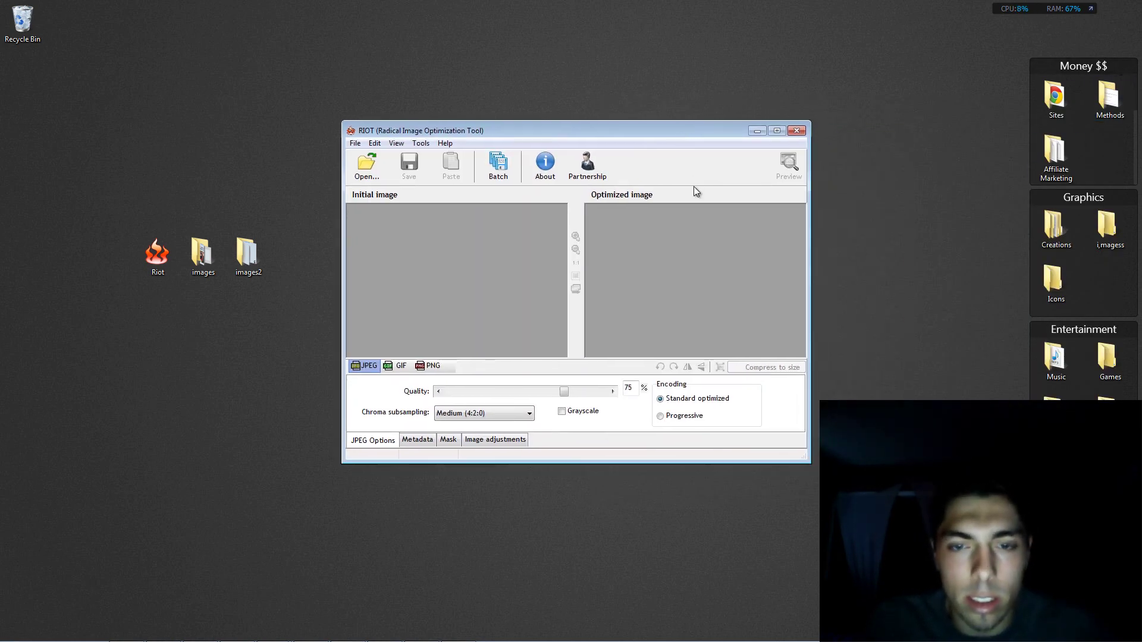